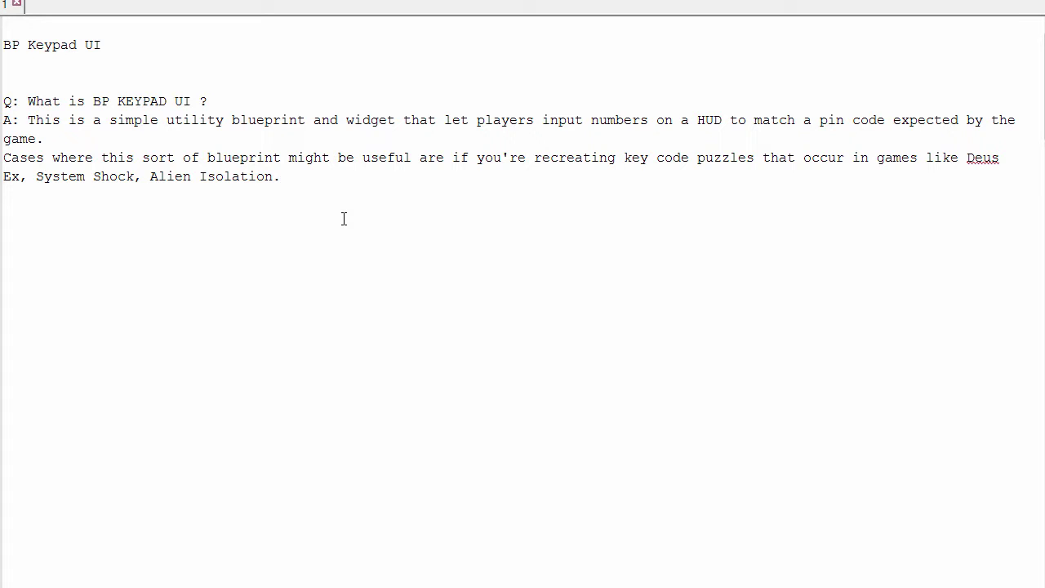
Step: Scroll the Notepad++ notes down to the 'What are you buying ?' feature list
scroll(522, 310, "down", 1)
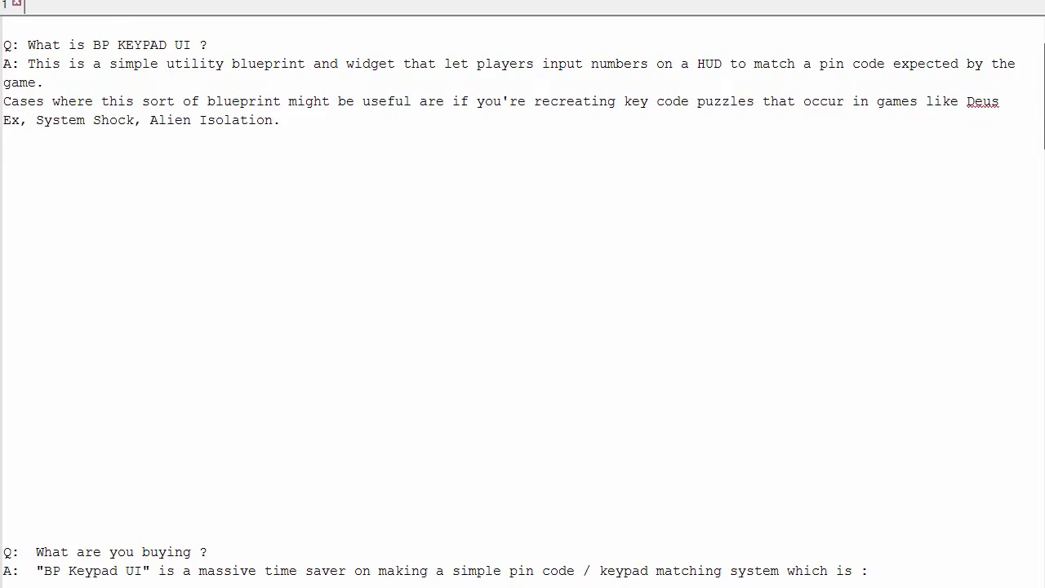
left_click_drag(1042, 110, 1037, 200)
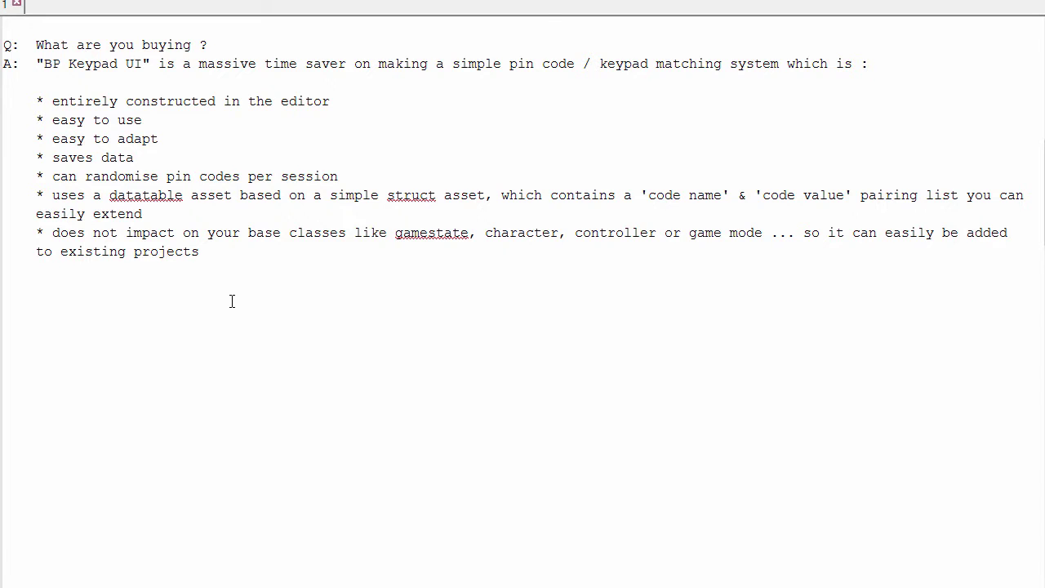
Step: Scroll to the 'What do I have to do?' steps and highlight the KeyCodeHint and TriggerKeypad names
scroll(233, 299, "down", 5)
scroll(149, 326, "down", 3)
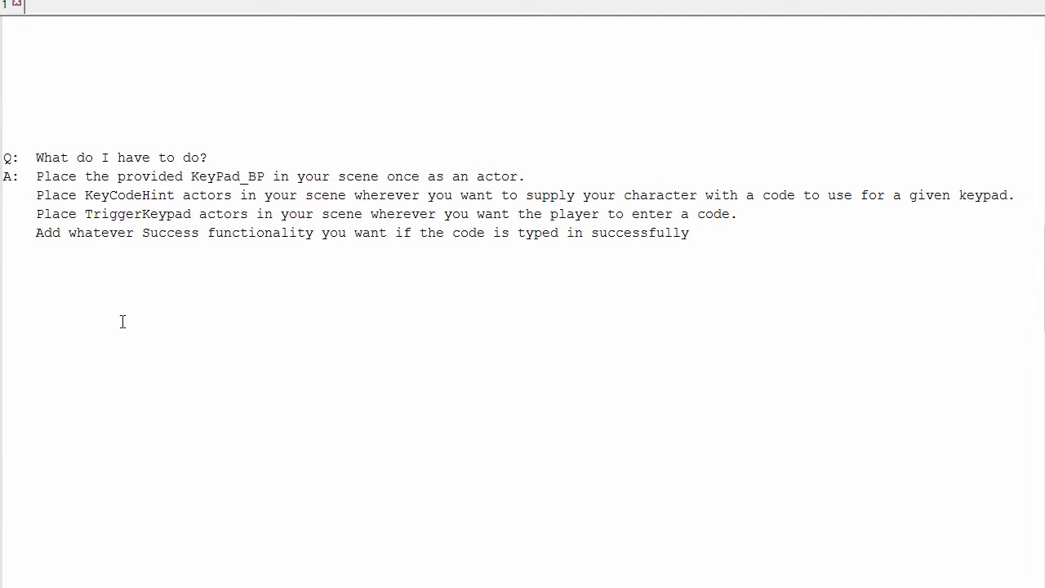
scroll(122, 322, "down", 1)
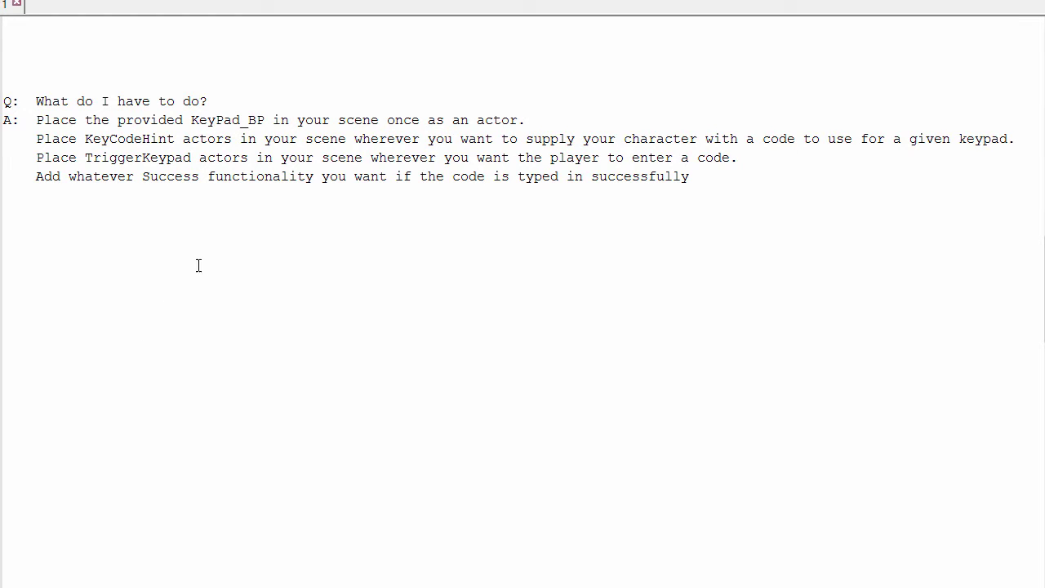
left_click(175, 139)
left_click_drag(175, 139, 148, 158)
left_click(202, 211)
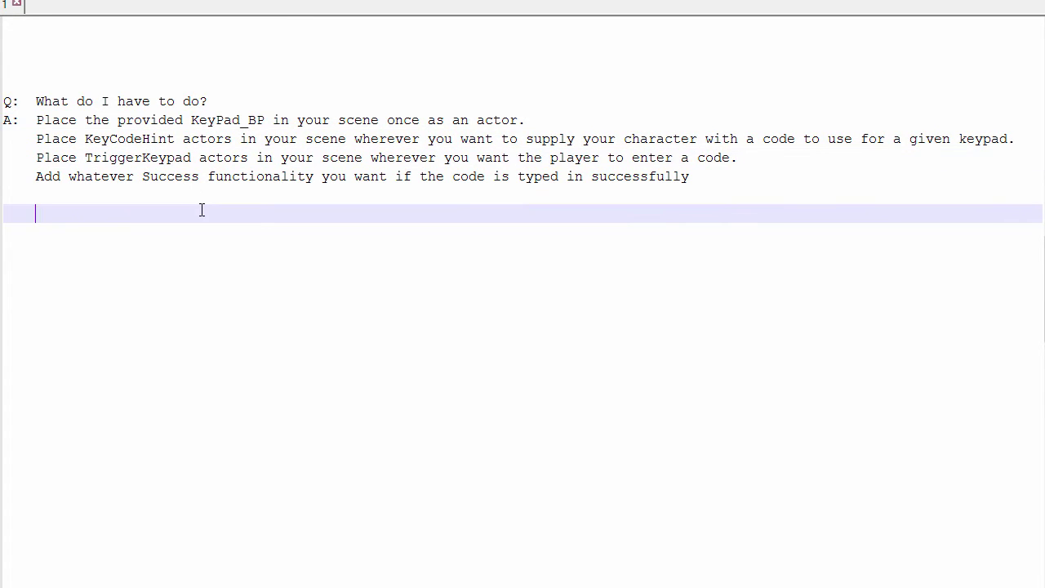
left_click_drag(191, 157, 85, 158)
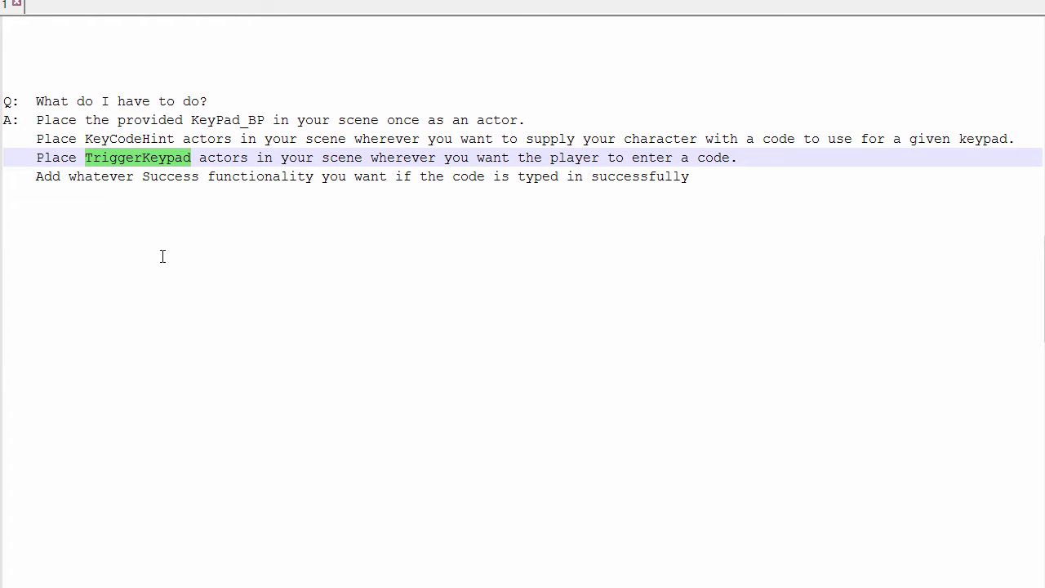
scroll(162, 256, "down", 10)
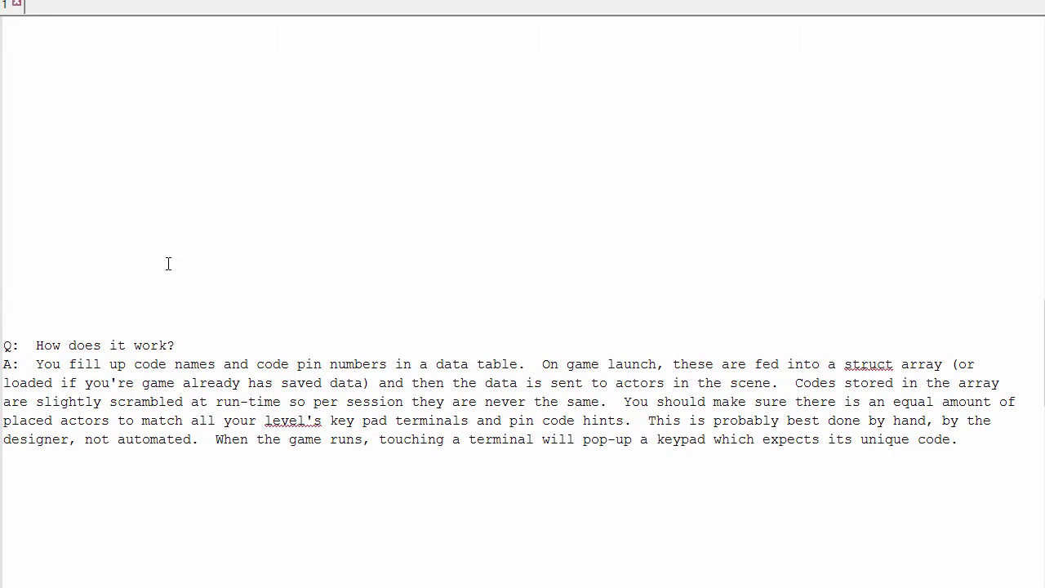
Step: Scroll down through the 'How does it work?' and 'How does it save data?' notes
scroll(198, 310, "down", 5)
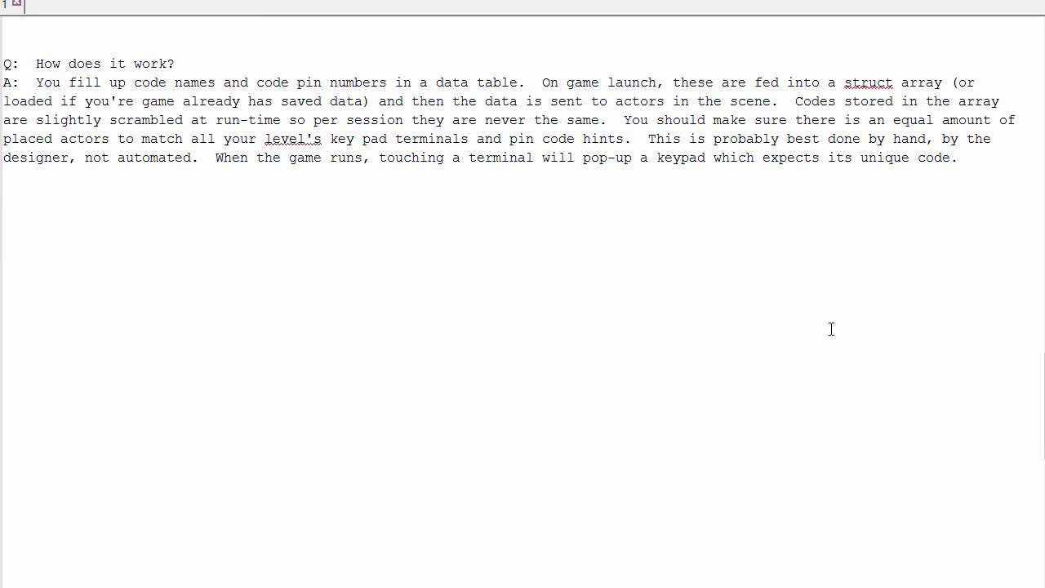
left_click_drag(1038, 409, 1030, 546)
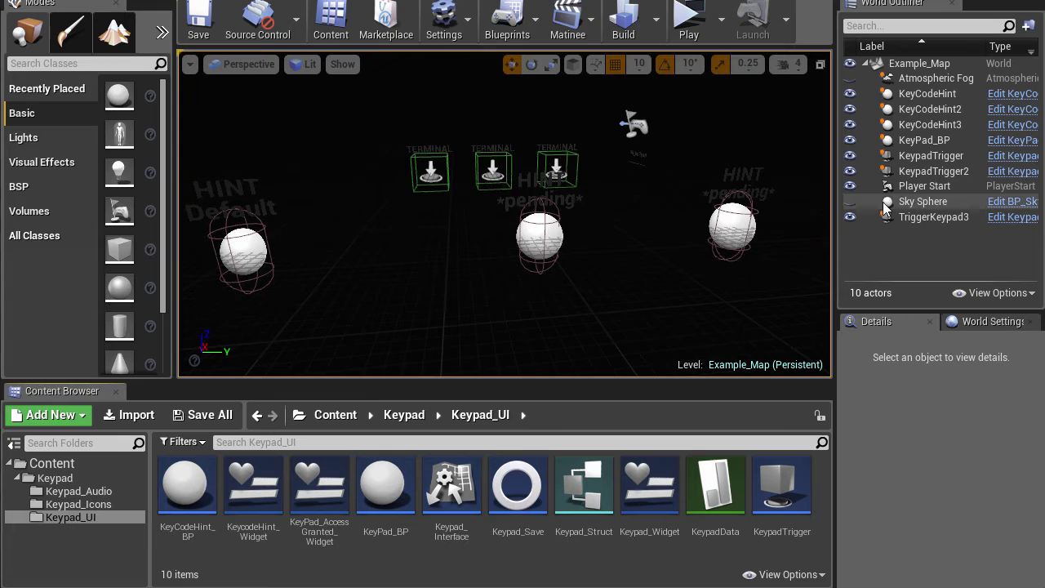
Step: Inspect the Atmospheric Fog and Sky Sphere actors and the level's World Settings
left_click(917, 79)
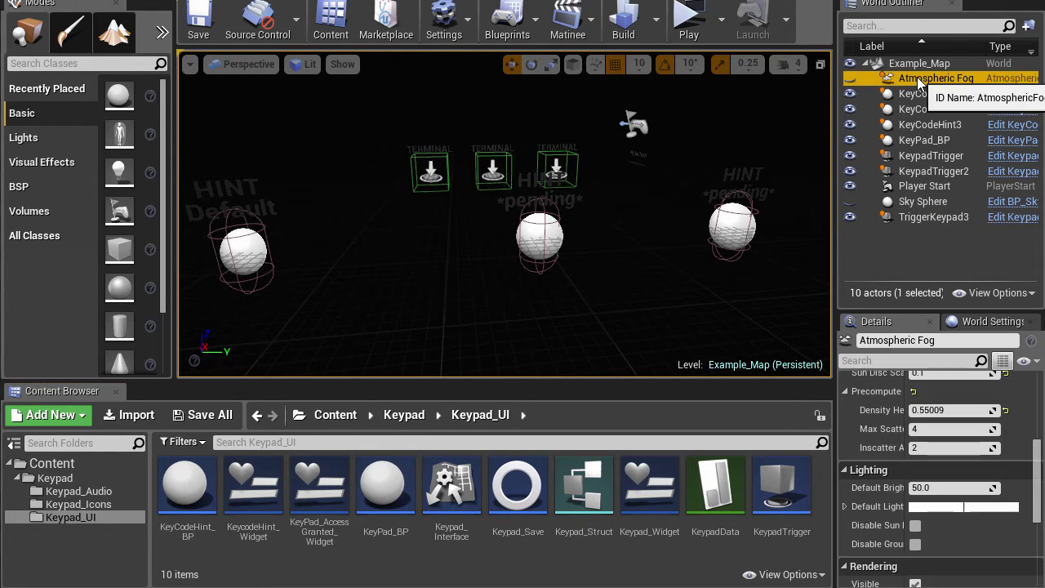
left_click(922, 201)
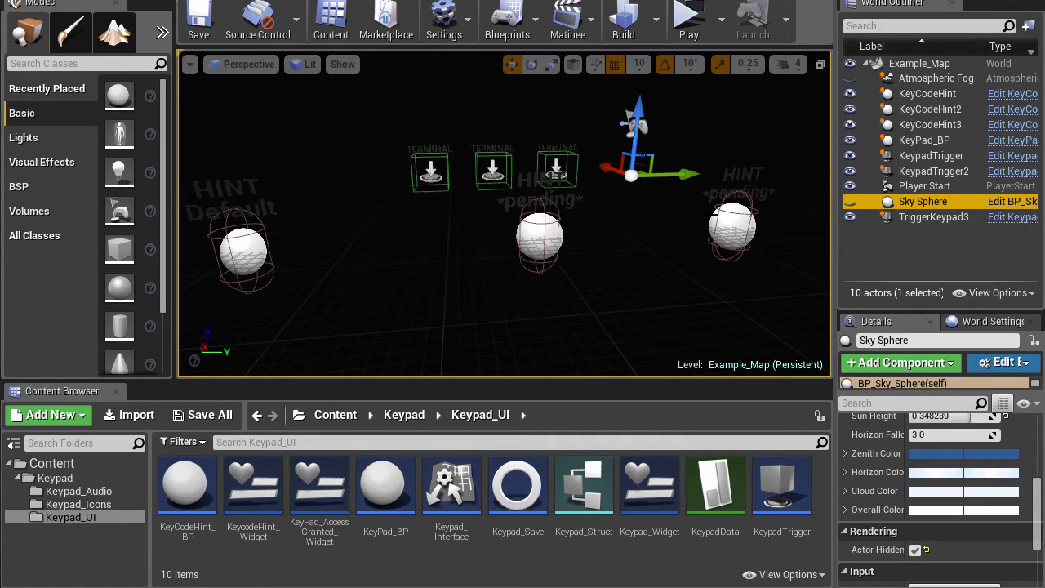
left_click(989, 321)
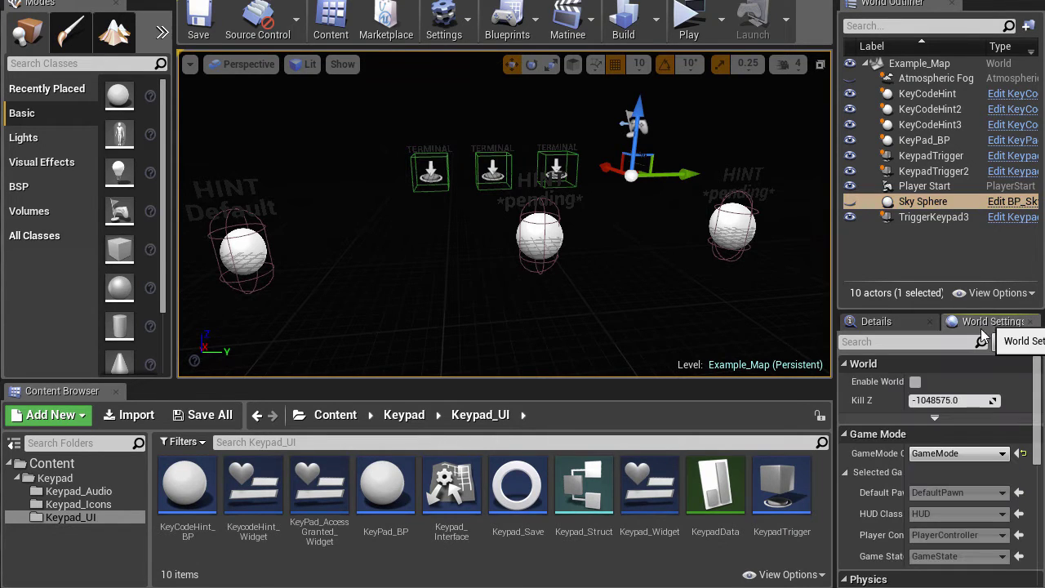
left_click(876, 320)
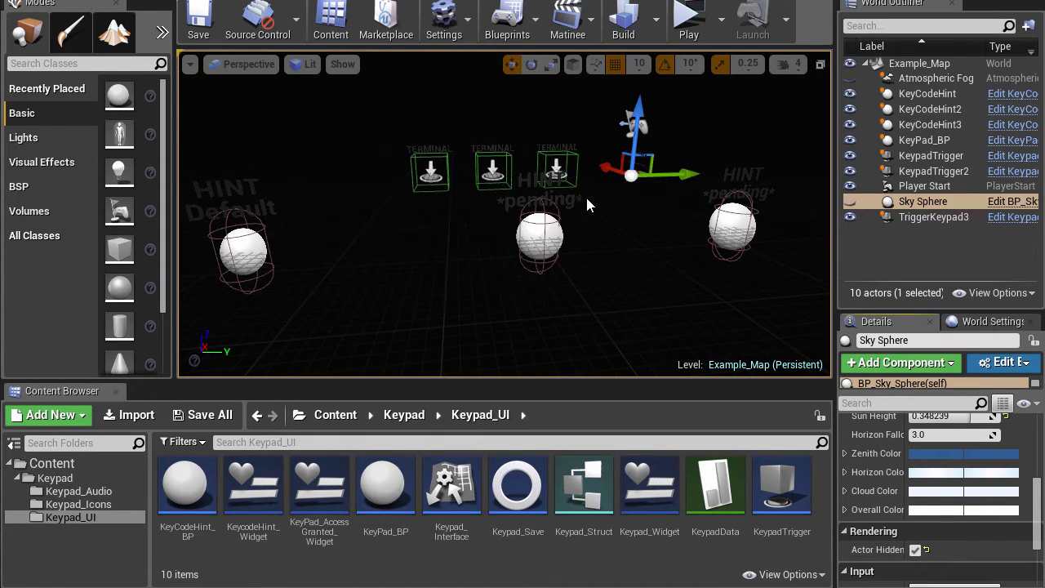
Step: Frame the viewport on the KeyPad_BP actor and orbit around it
middle_click_drag(459, 259, 541, 260)
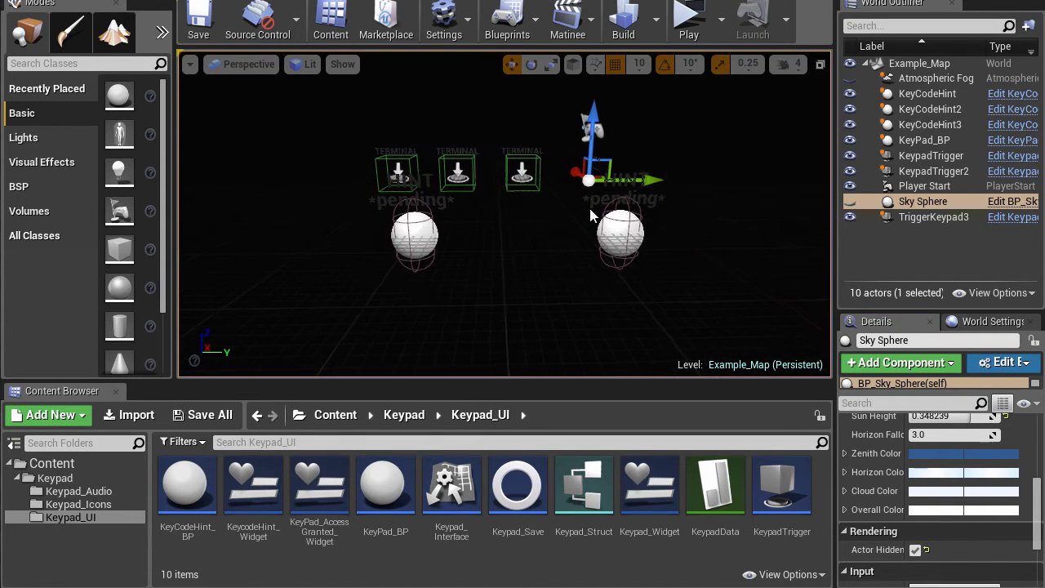
double_click(929, 140)
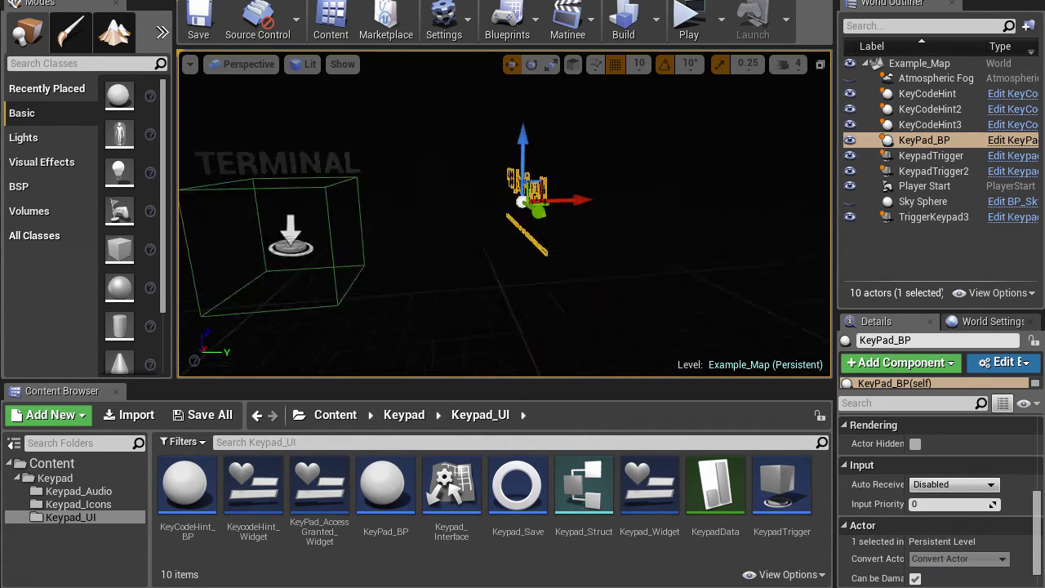
left_click_drag(538, 245, 464, 190, "alt")
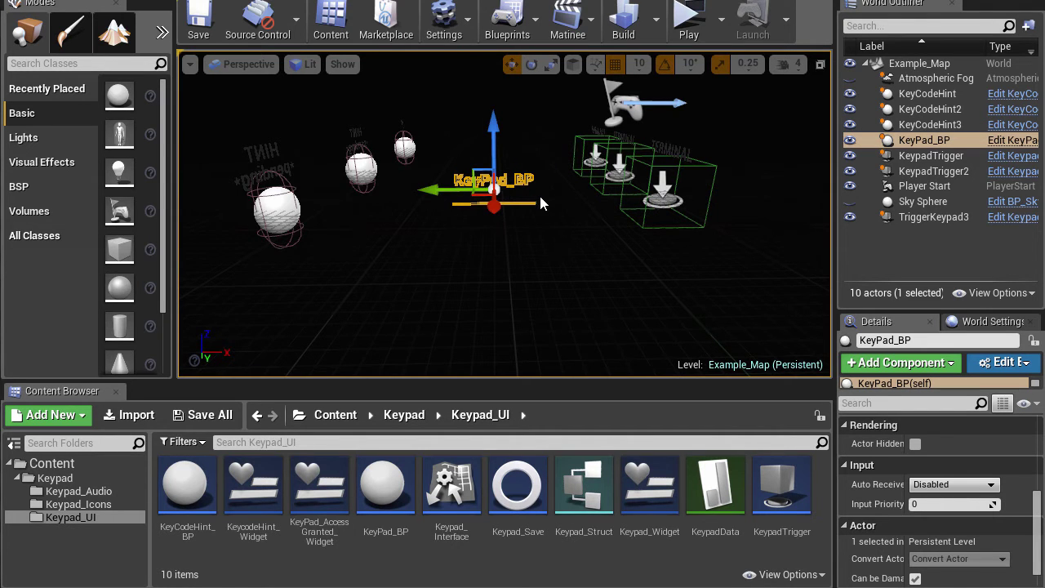
Step: Confirm TriggerKeypad3's Keypad Name is Safe, then select KeypadTrigger2 (Locker)
left_click_drag(542, 204, 623, 218)
left_click(623, 218)
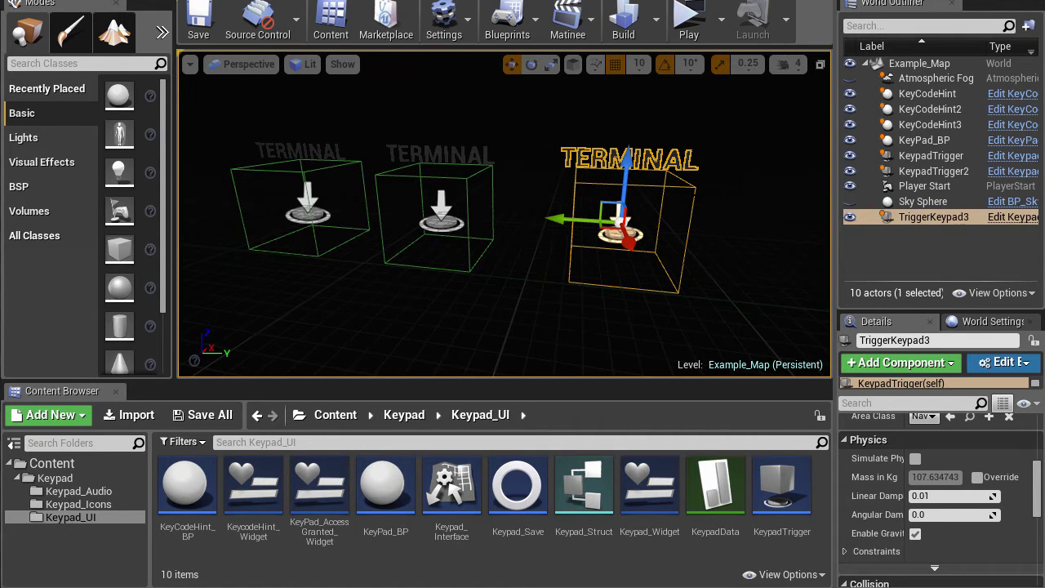
left_click_drag(1043, 481, 1042, 430)
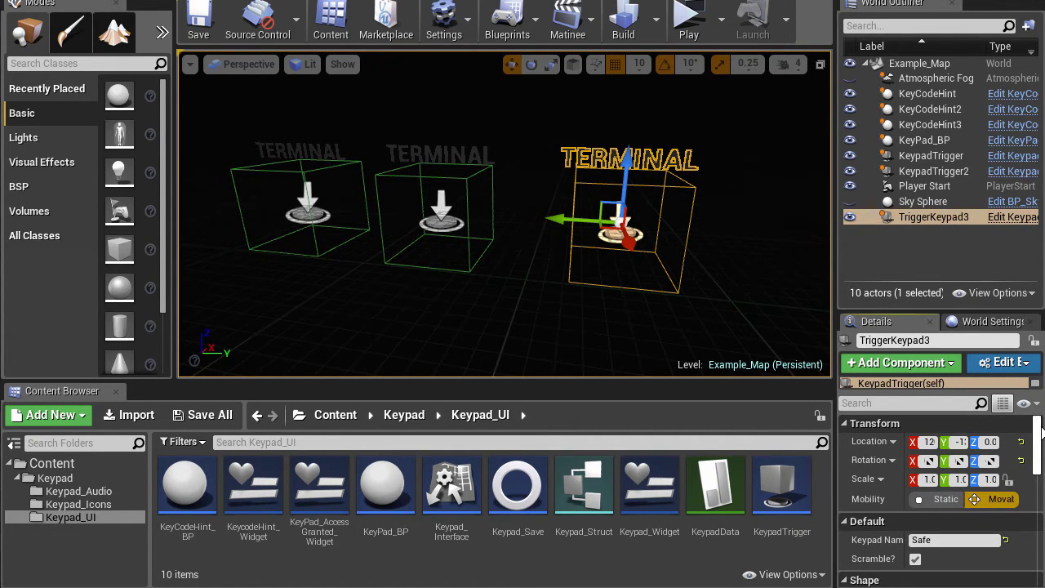
left_click(929, 539)
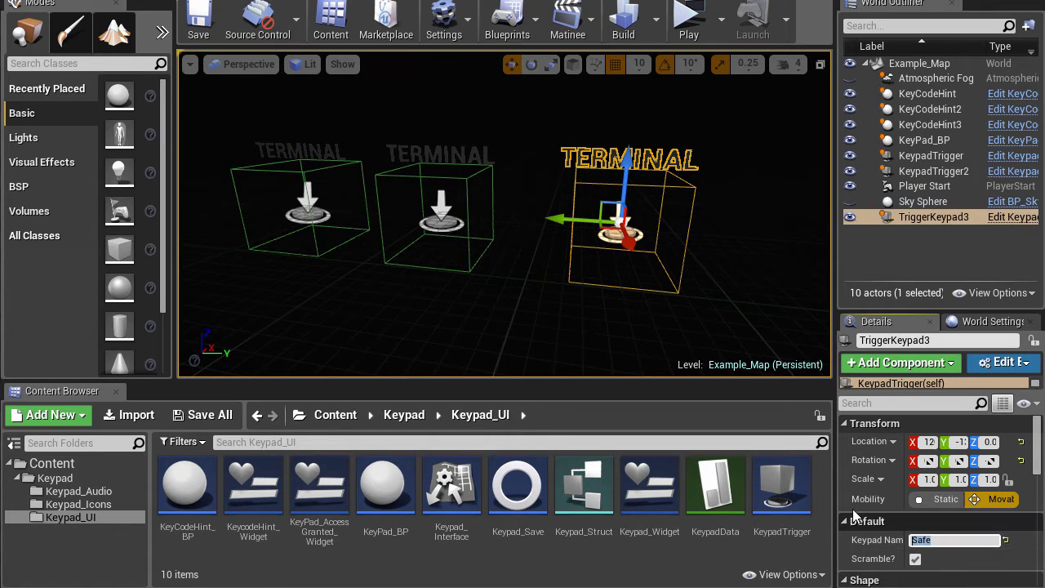
left_click(440, 214)
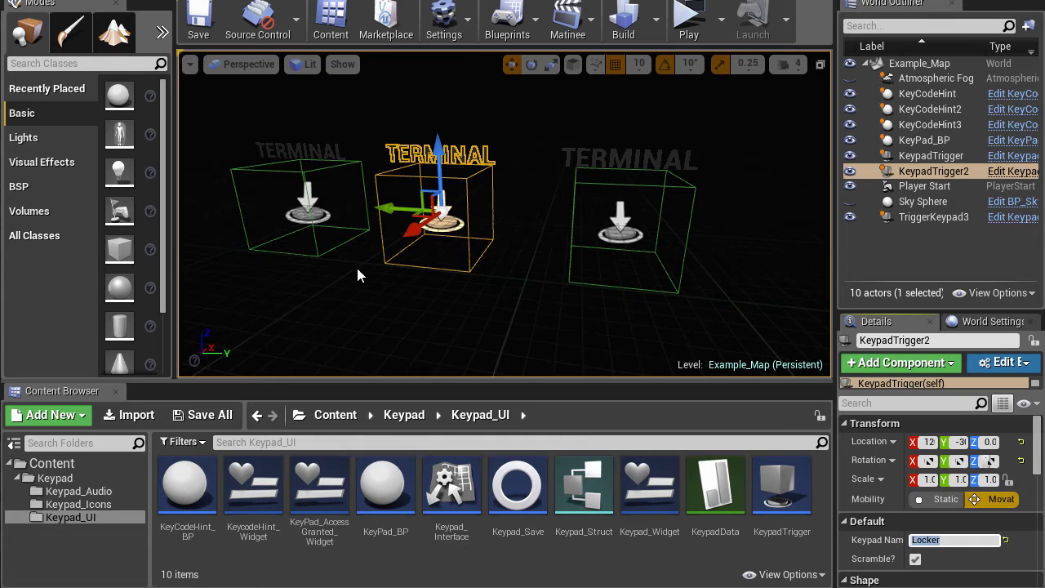
Step: Open the KeypadData table and add a new row named 4
double_click(707, 480)
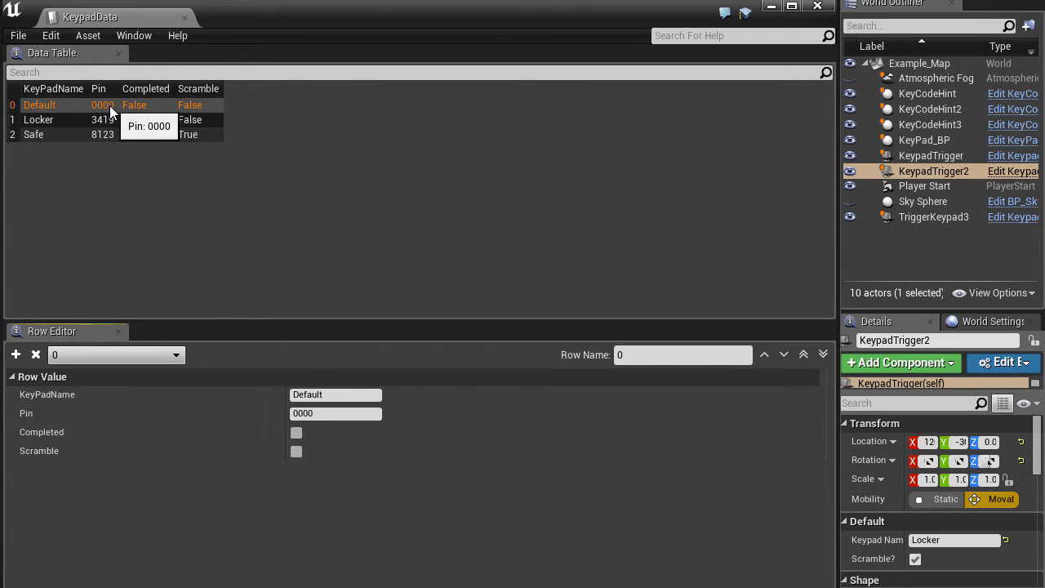
left_click(25, 157)
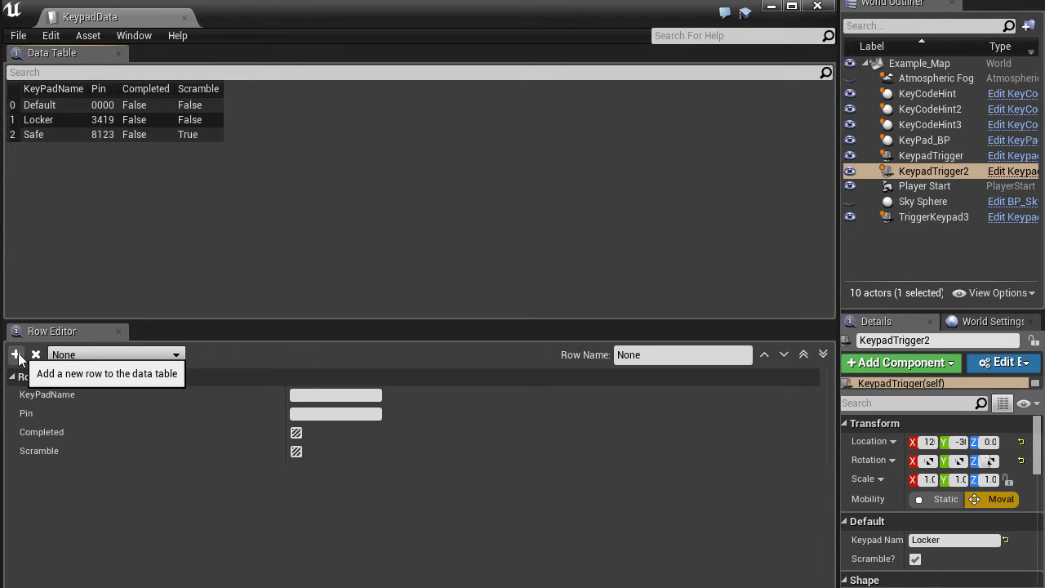
left_click(16, 356)
left_click(621, 354)
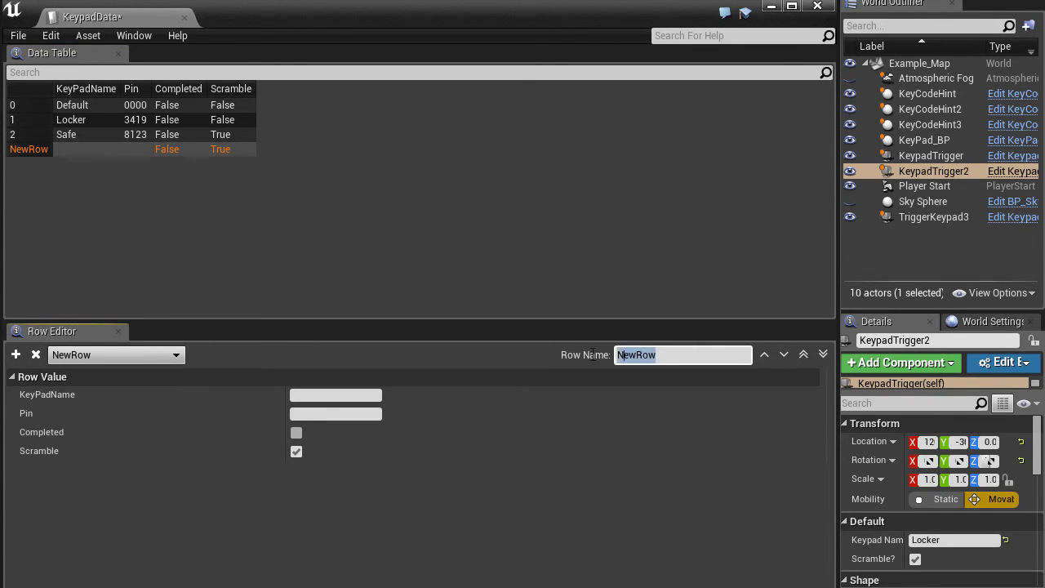
type("4")
key("Return")
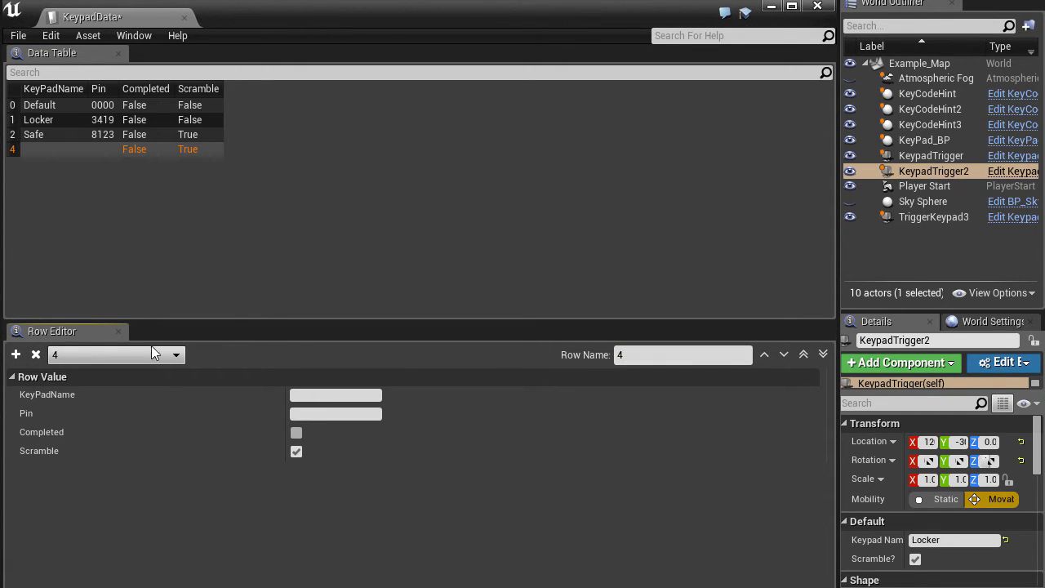
Step: Give row 4 keypad name Hangar and pin 4527, then save the table
left_click(318, 396)
type("Hangar")
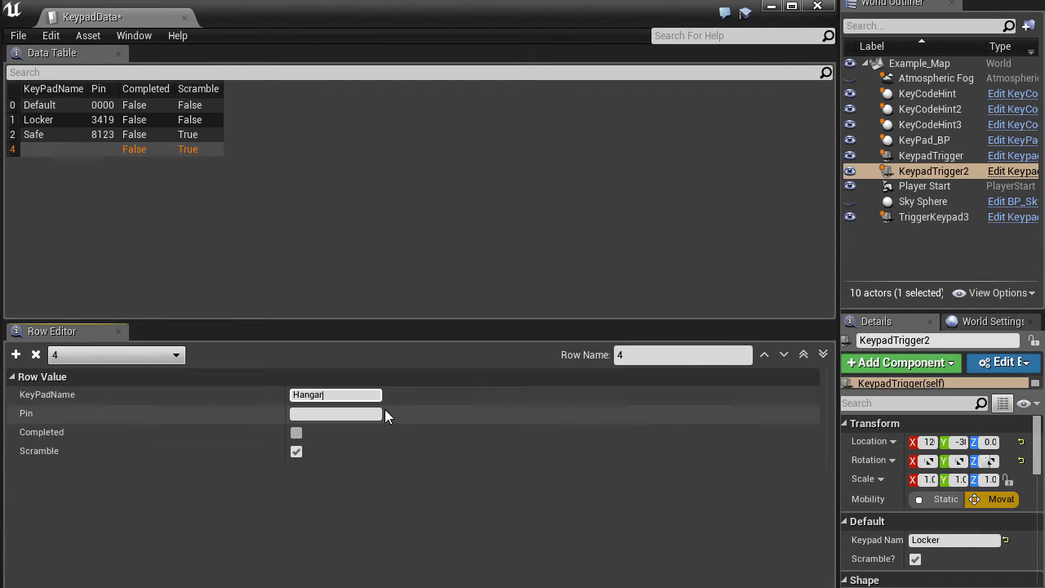
left_click(338, 413)
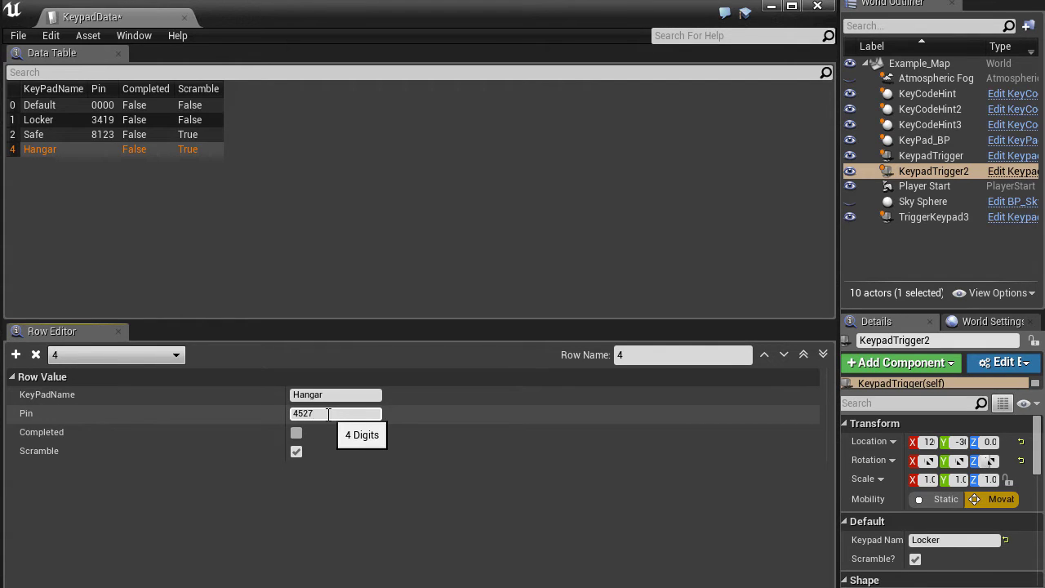
type("4527")
key("Return")
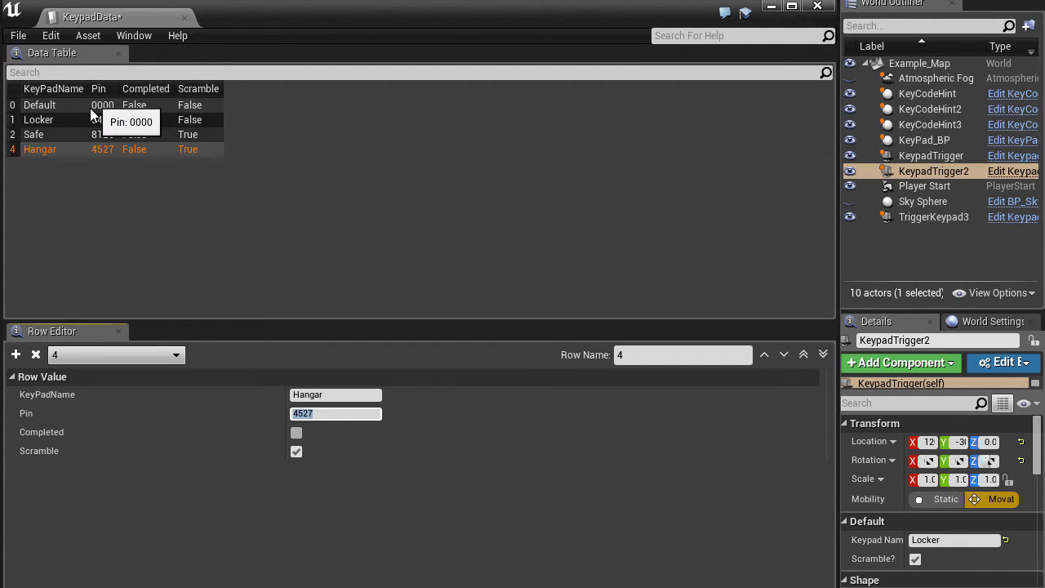
left_click(18, 36)
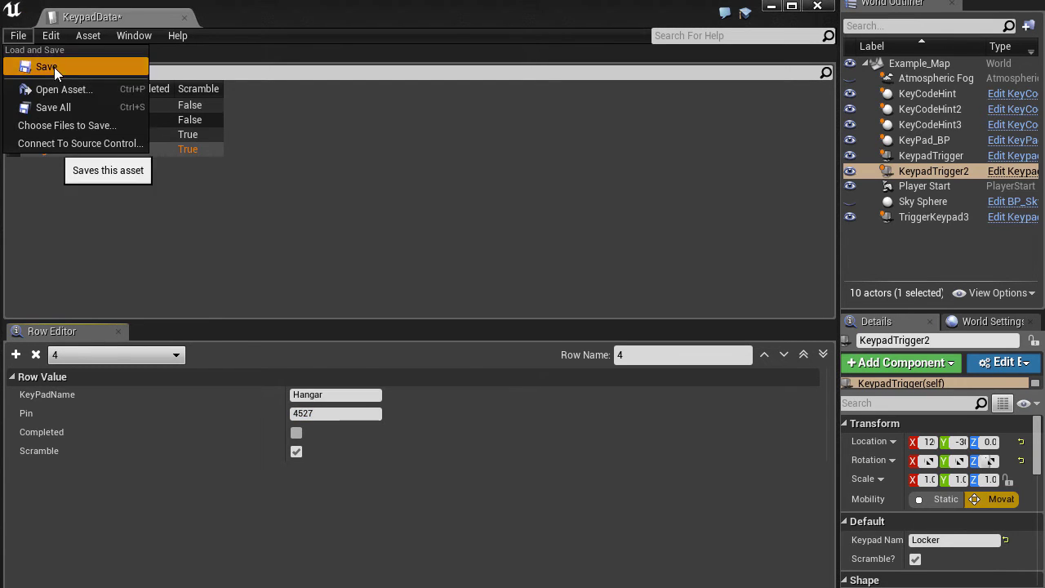
left_click(54, 67)
Step: Close the table and duplicate TriggerKeypad3 into a new TriggerKeypad4, framing it in view
left_click(184, 17)
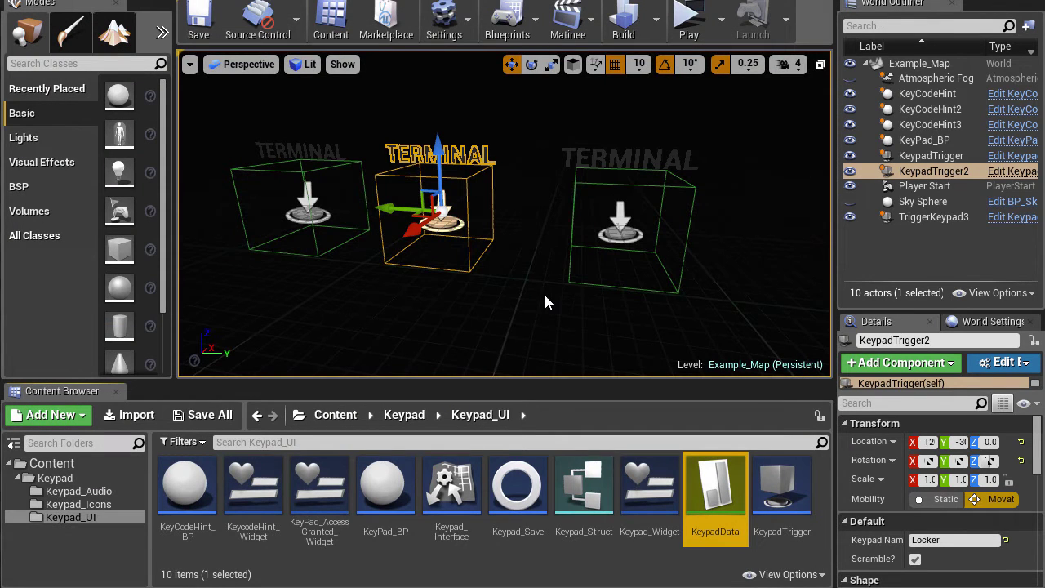
left_click(616, 224)
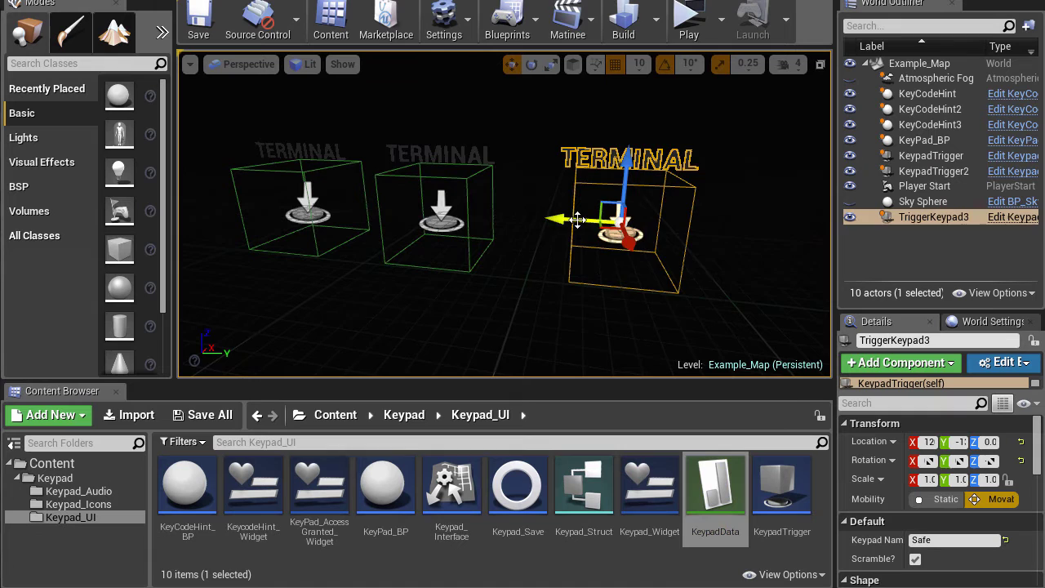
left_click_drag(577, 219, 735, 227, "alt")
key("f")
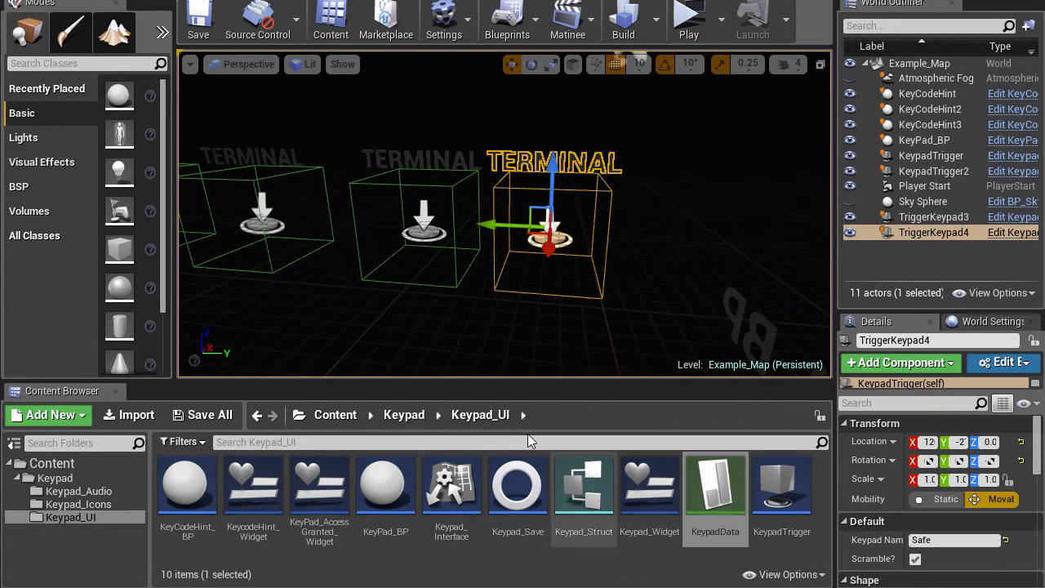
Step: Browse the Keypad, Keypad_Audio, Keypad_Icons and Keypad_UI folders, selecting KeyPad_BP and KeypadTrigger
left_click(72, 478)
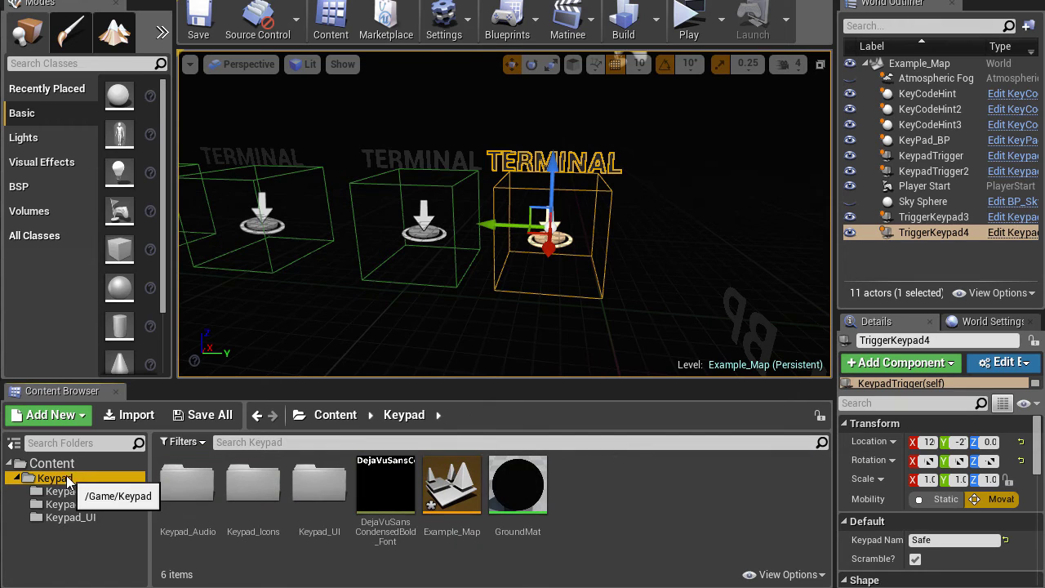
left_click(77, 491)
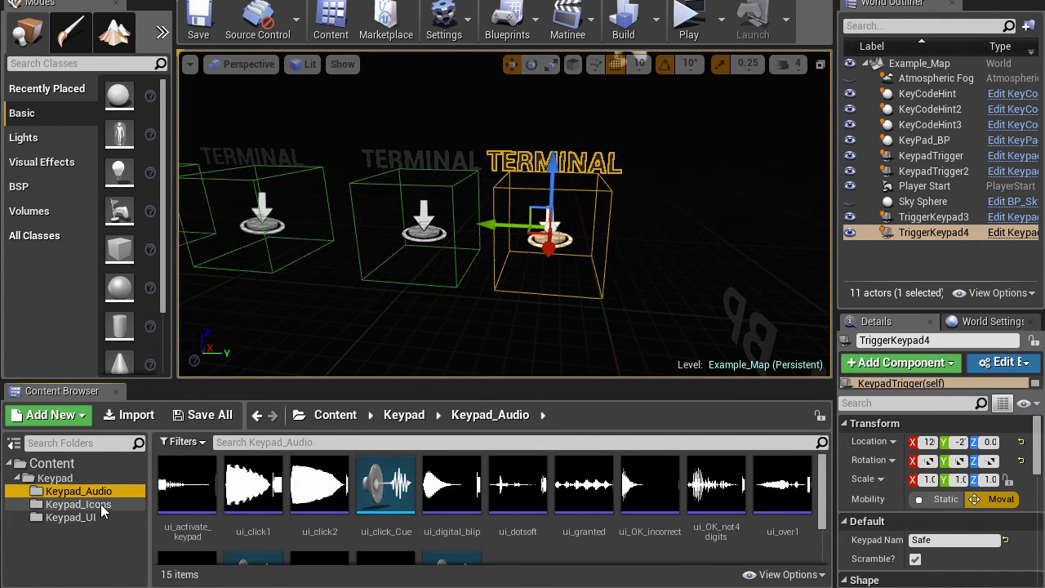
left_click(101, 505)
left_click(94, 516)
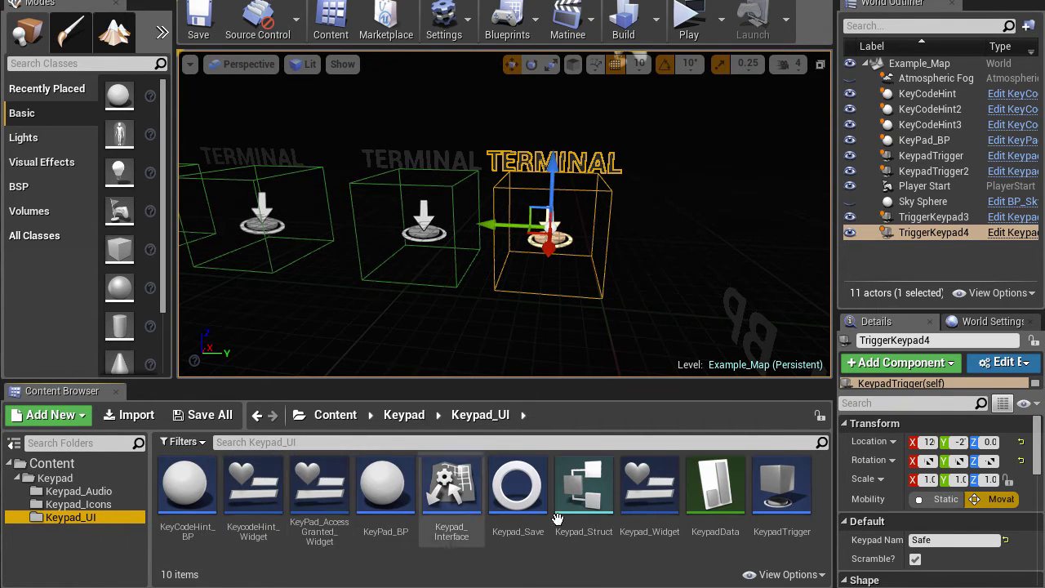
left_click(389, 492)
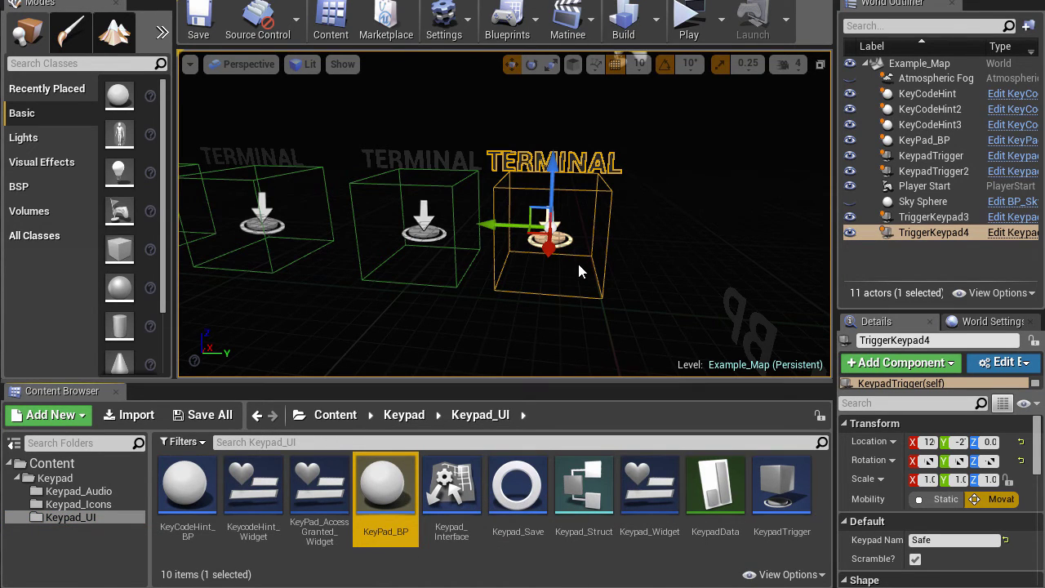
left_click(780, 490)
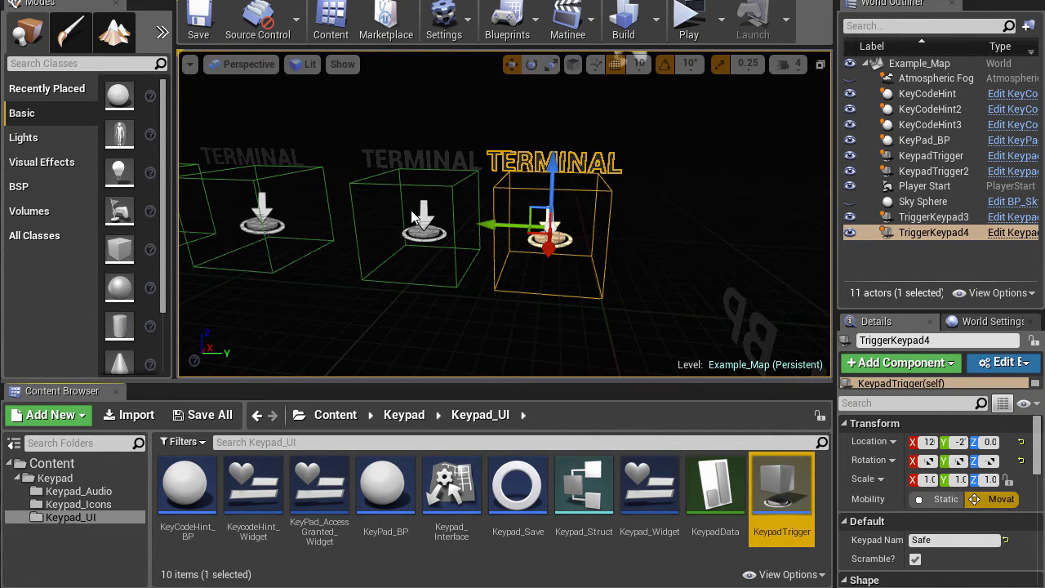
Step: Set TriggerKeypad4's Keypad Name to Hangar
left_click(947, 540)
type("Hangar")
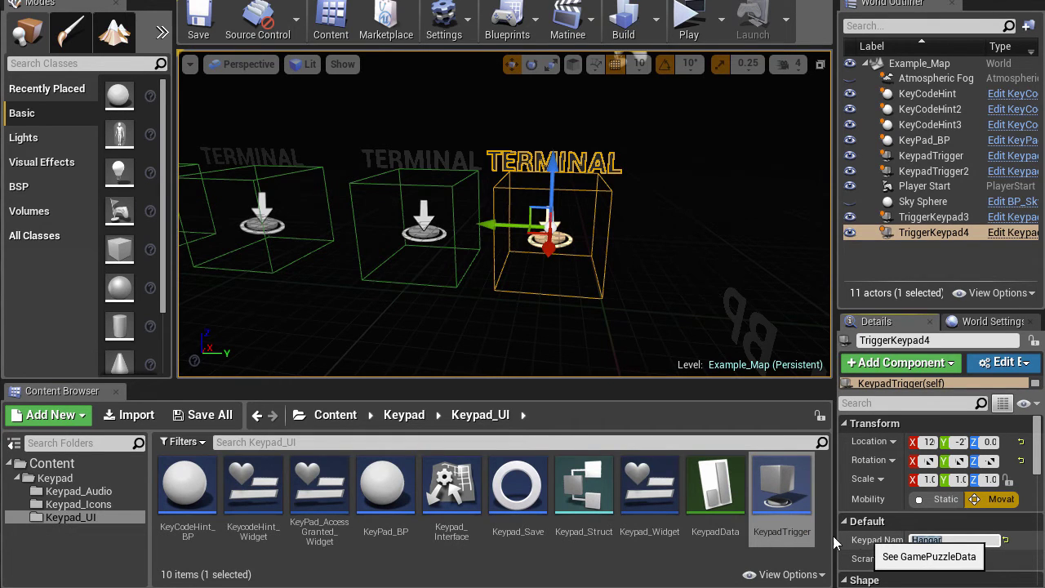
key("Return")
right_click_drag(592, 325, 555, 278)
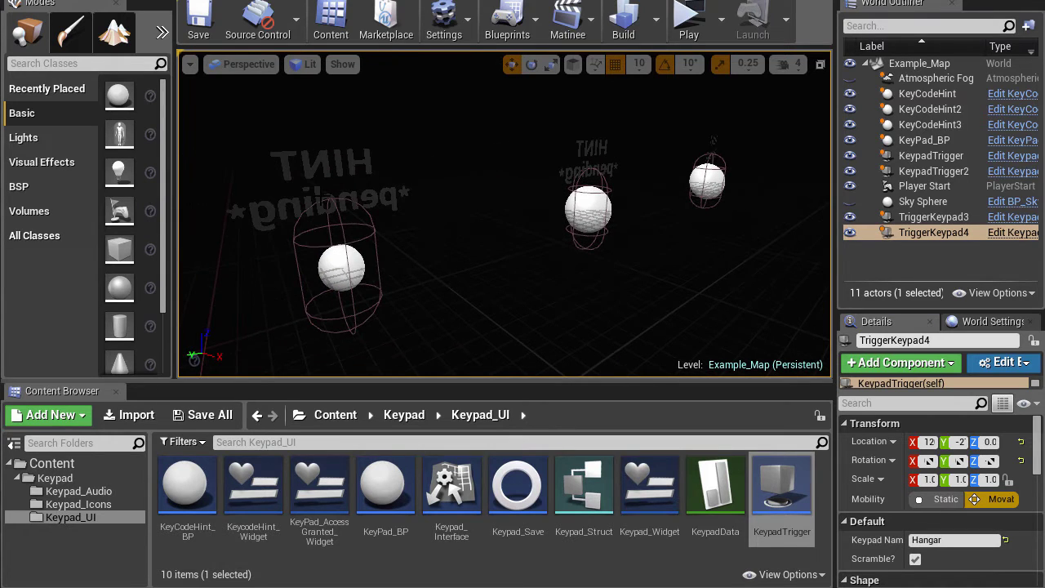
Step: Rotate the KeyCodeHint sphere about -158° so its HINT text faces forward
left_click(339, 265)
key("e")
left_click_drag(298, 318, 412, 318)
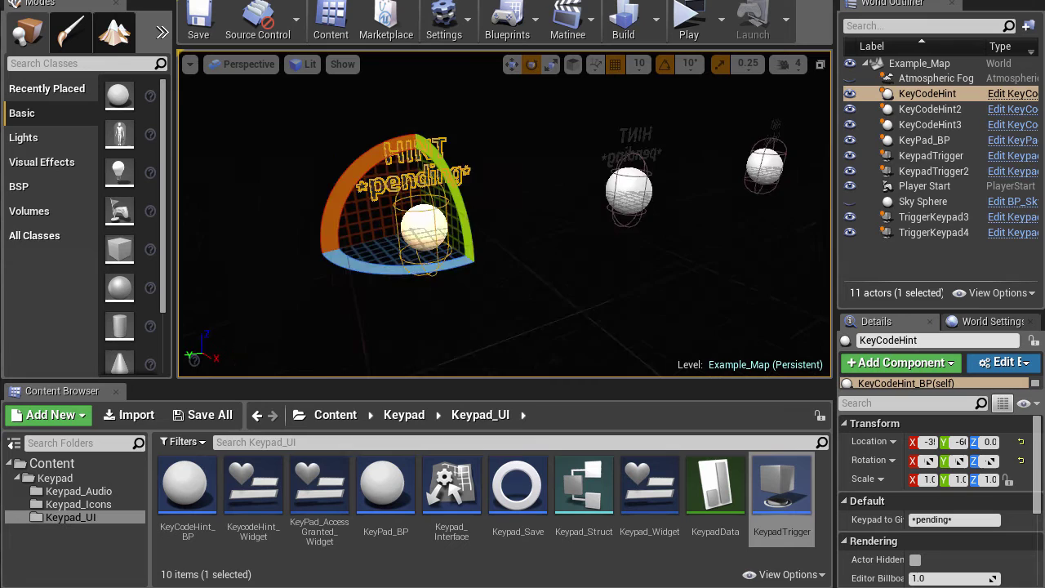
left_click_drag(518, 302, 518, 302)
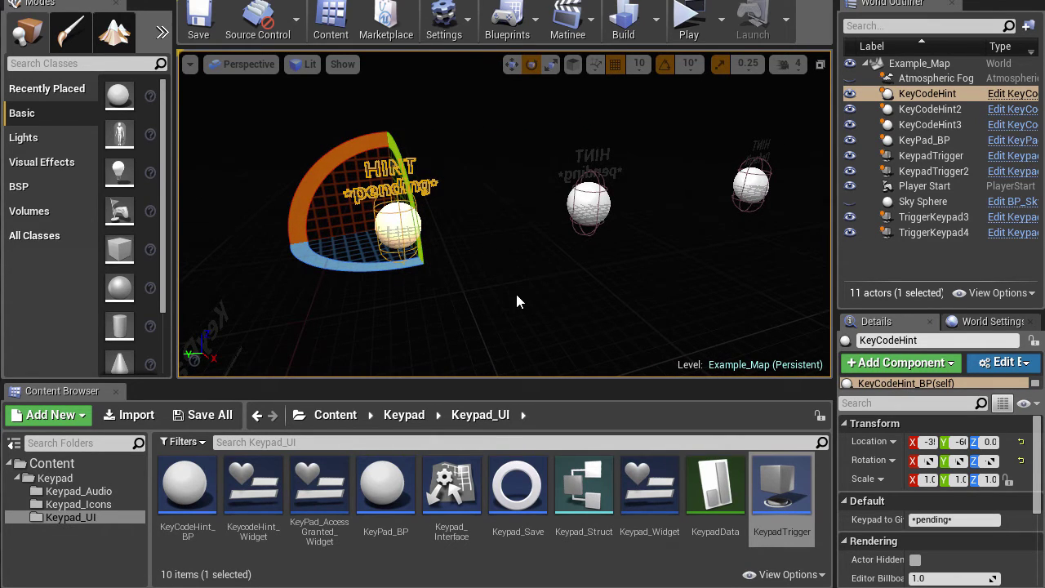
left_click_drag(517, 302, 526, 295)
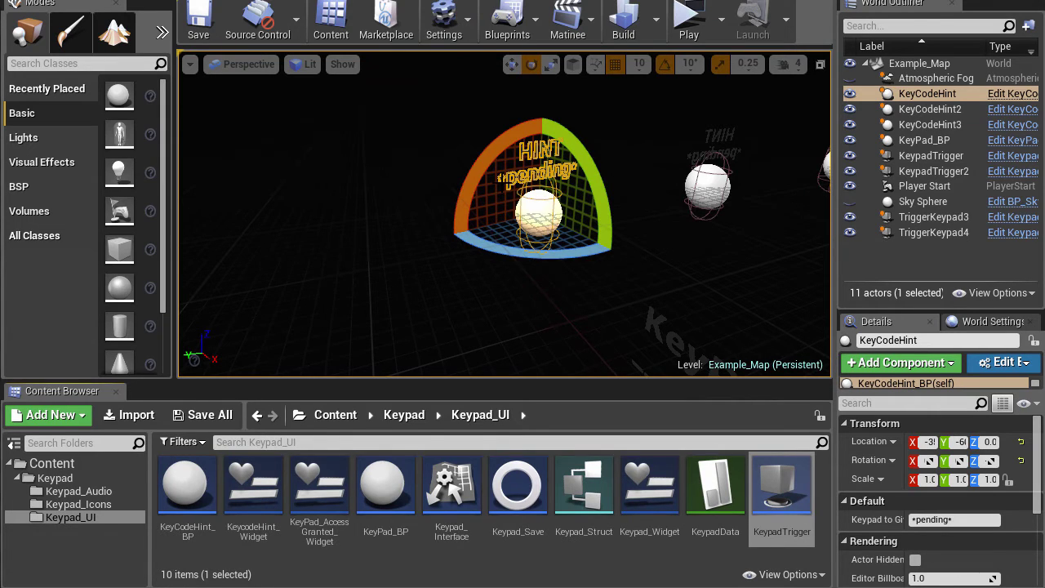
Step: Reselect KeyCodeHint, keep its keypad-to-give value *pending*, and return to translate mode
left_click(506, 317)
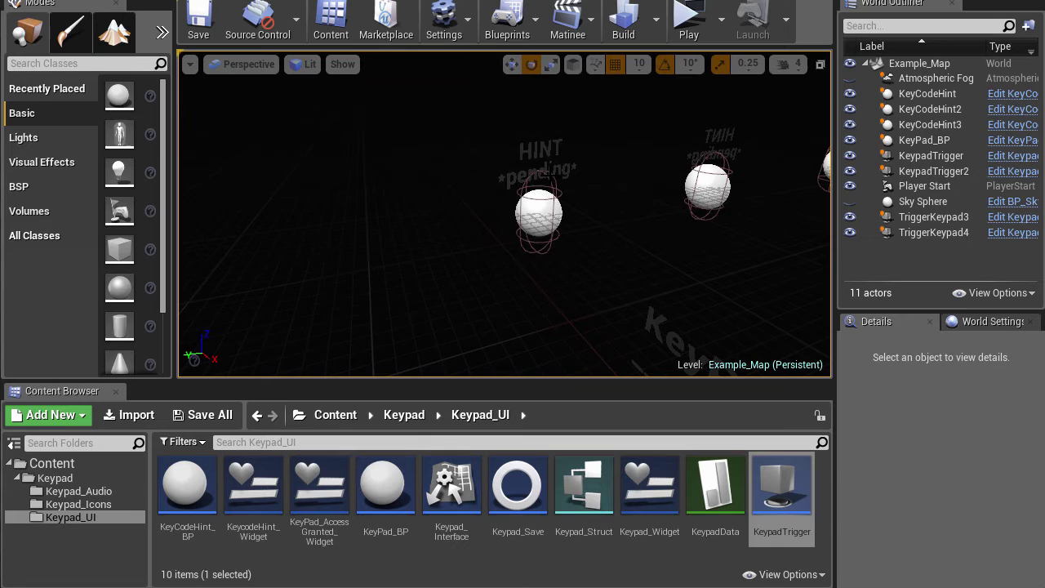
left_click(537, 218)
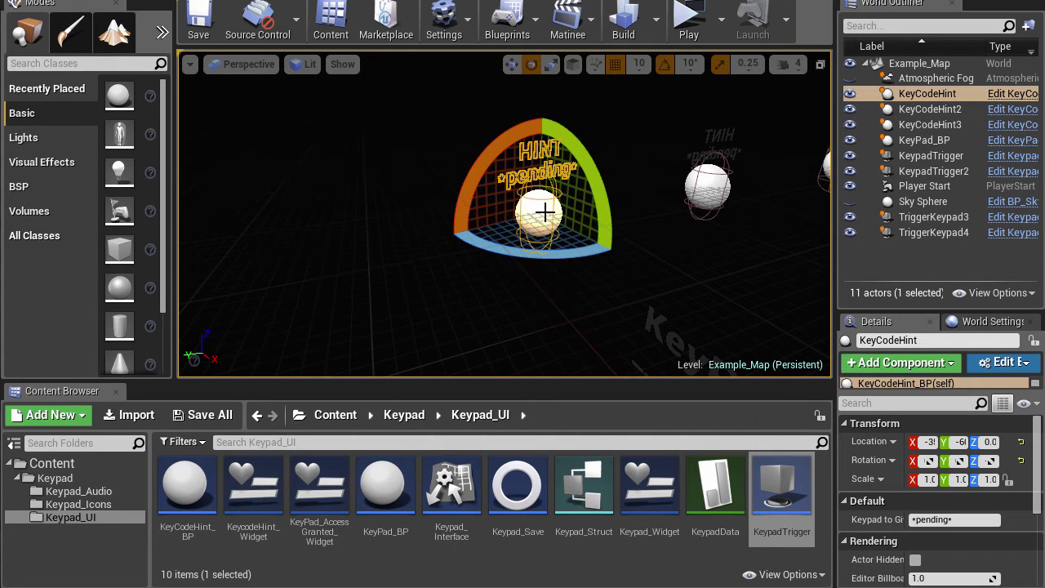
left_click(953, 519)
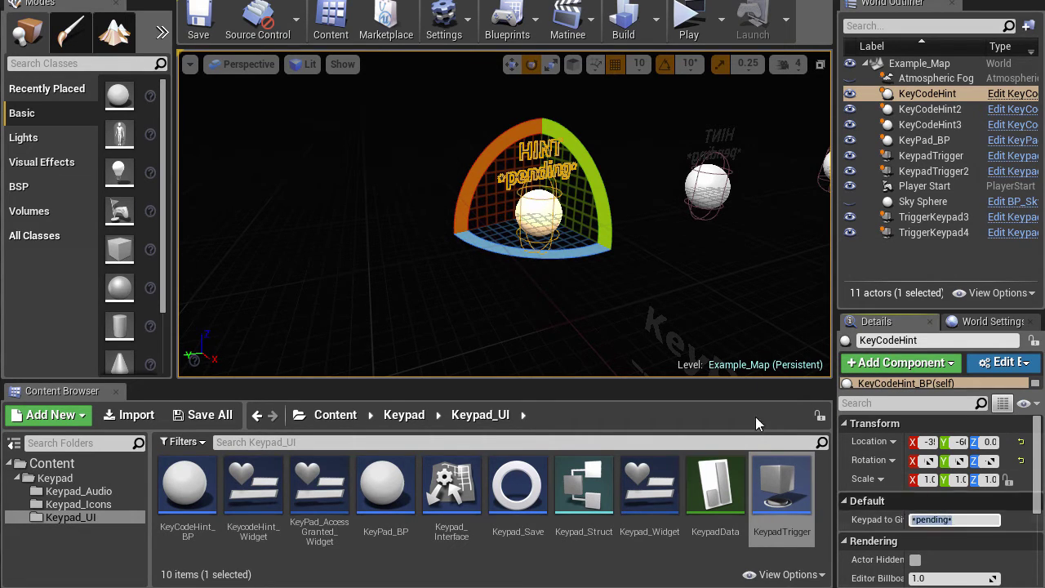
key("Return")
key("w")
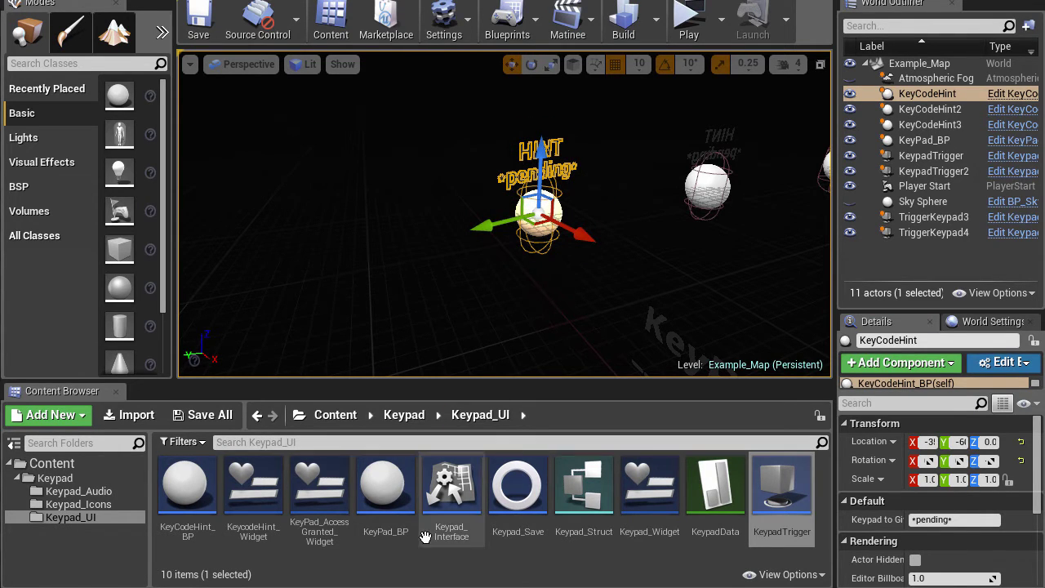
left_click(265, 517)
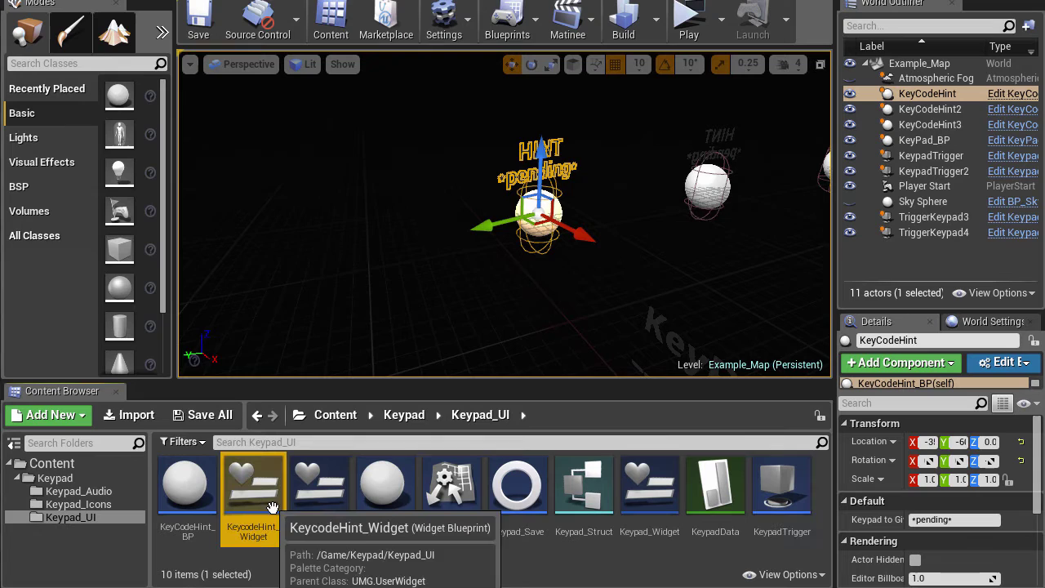
Step: Drop a KeyCodeHint_BP into the level, position it beside the other hints, and check its *pending* value
left_click(187, 483)
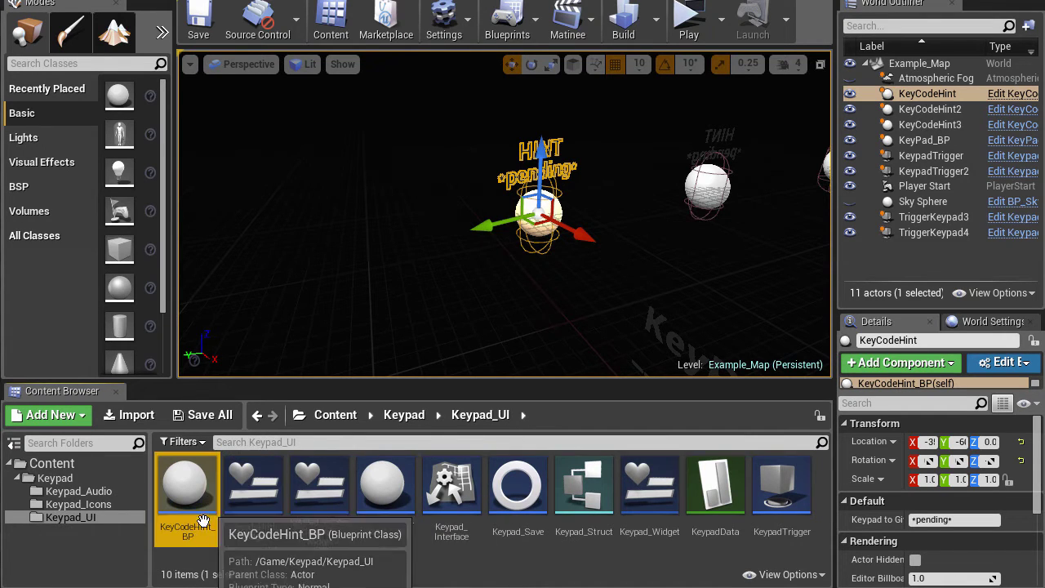
left_click_drag(186, 484, 439, 344)
left_click_drag(431, 308, 421, 166)
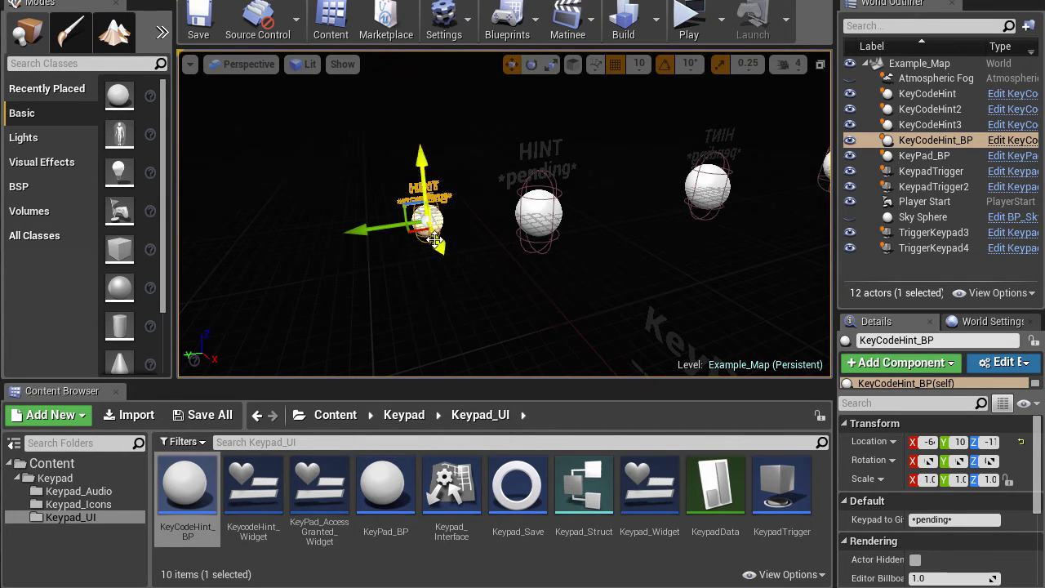
left_click_drag(435, 240, 486, 331)
left_click_drag(416, 287, 381, 190)
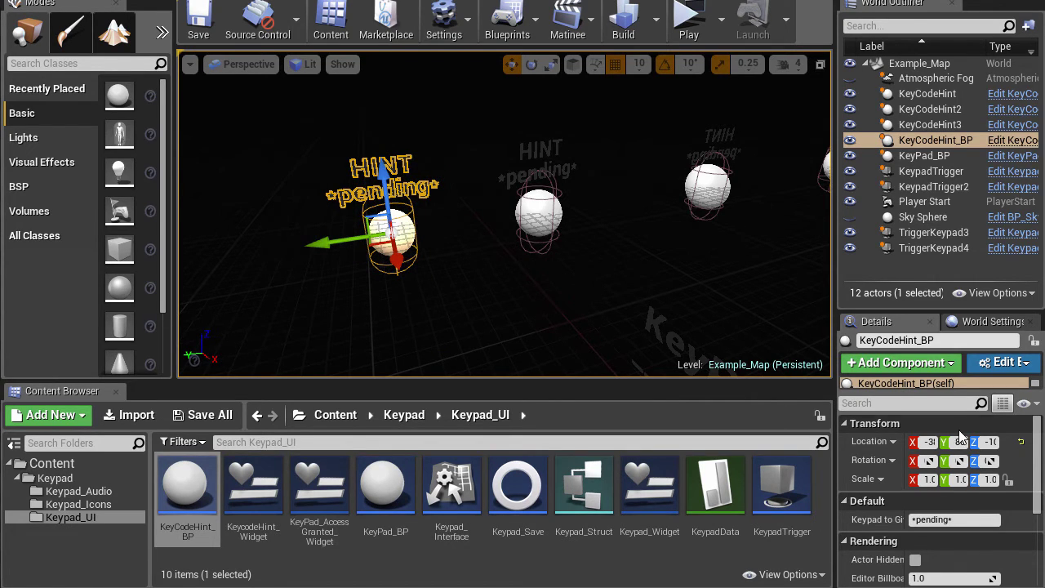
left_click(947, 519)
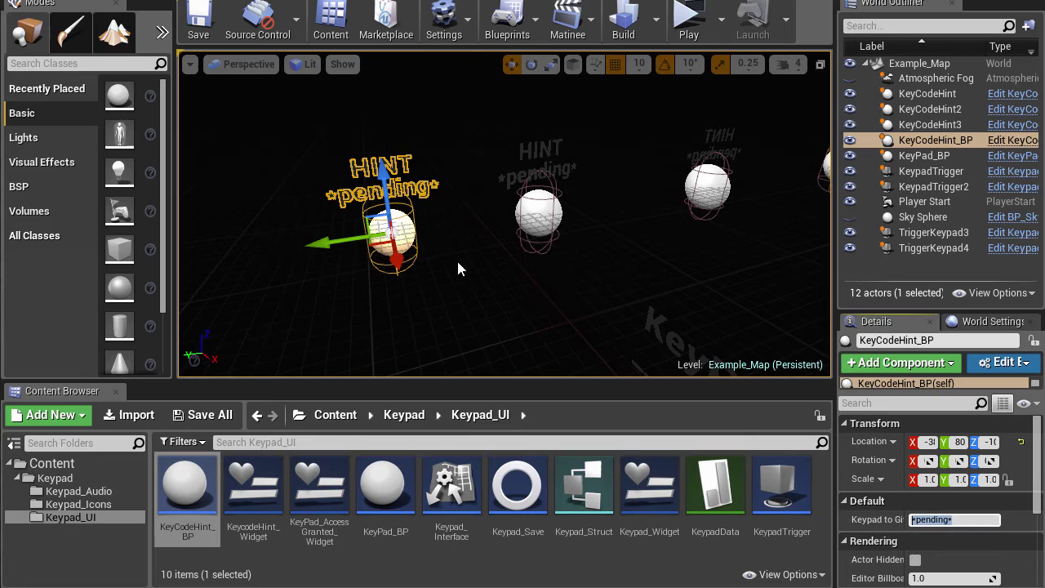
right_click_drag(654, 236, 694, 234)
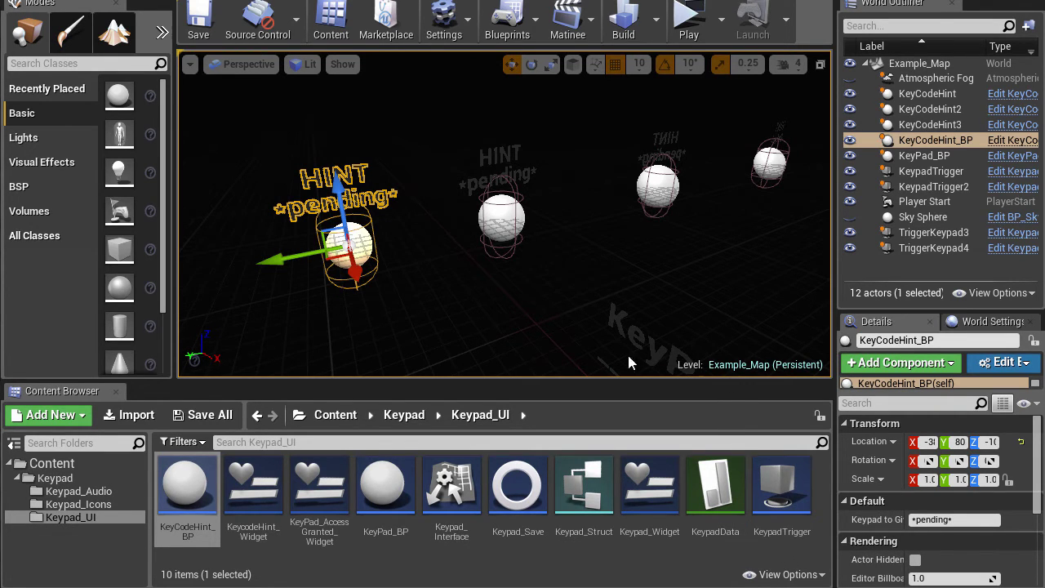
mouse_move(539, 294)
right_mouse_down()
mouse_move(619, 294)
mouse_move(523, 299)
right_mouse_up()
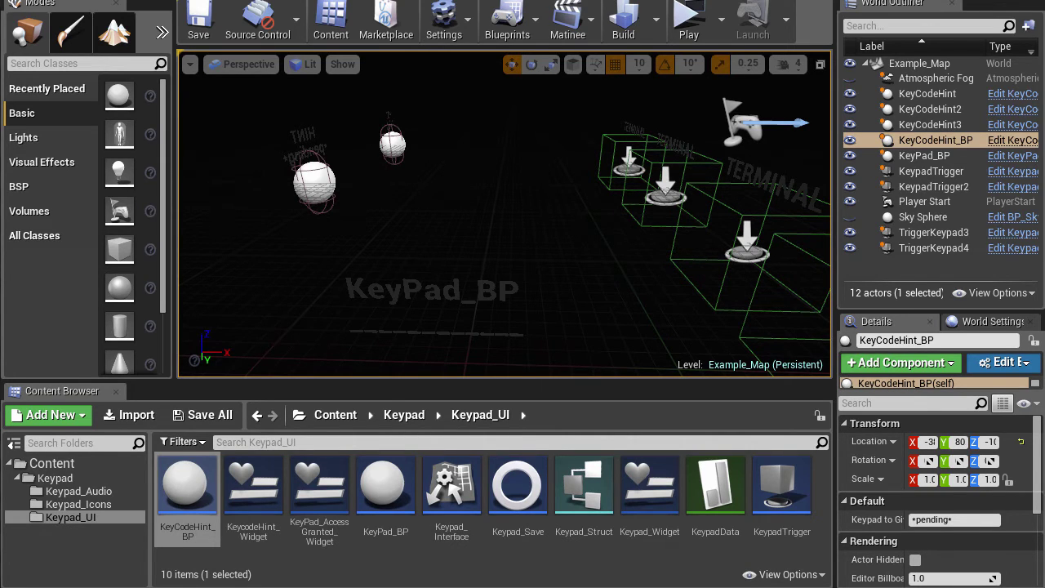
Step: In Q-Dir, open Saved > SaveGames, delete keypads.sav, and return to Unreal
key("alt+Tab")
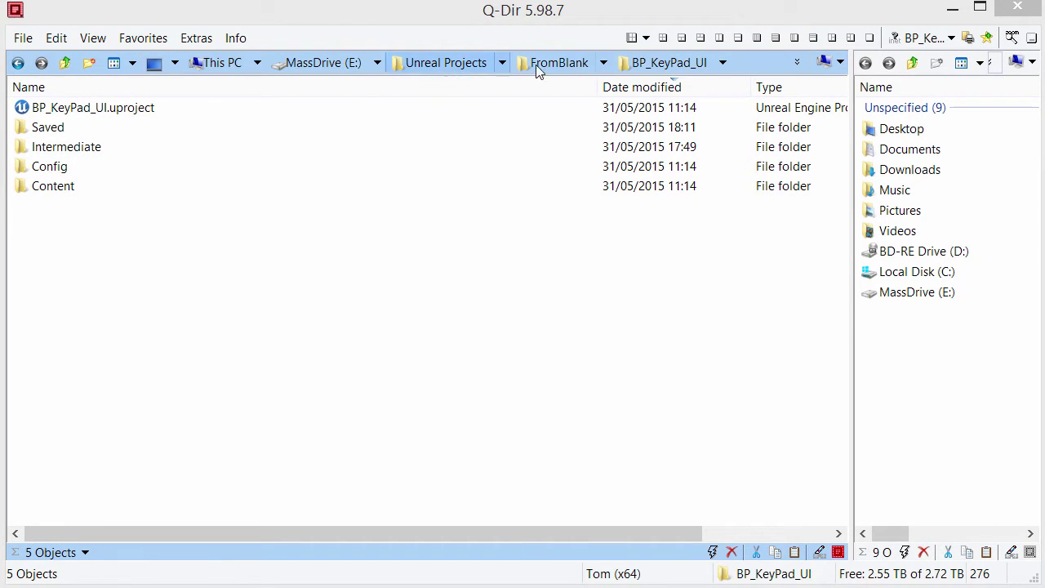
double_click(47, 131)
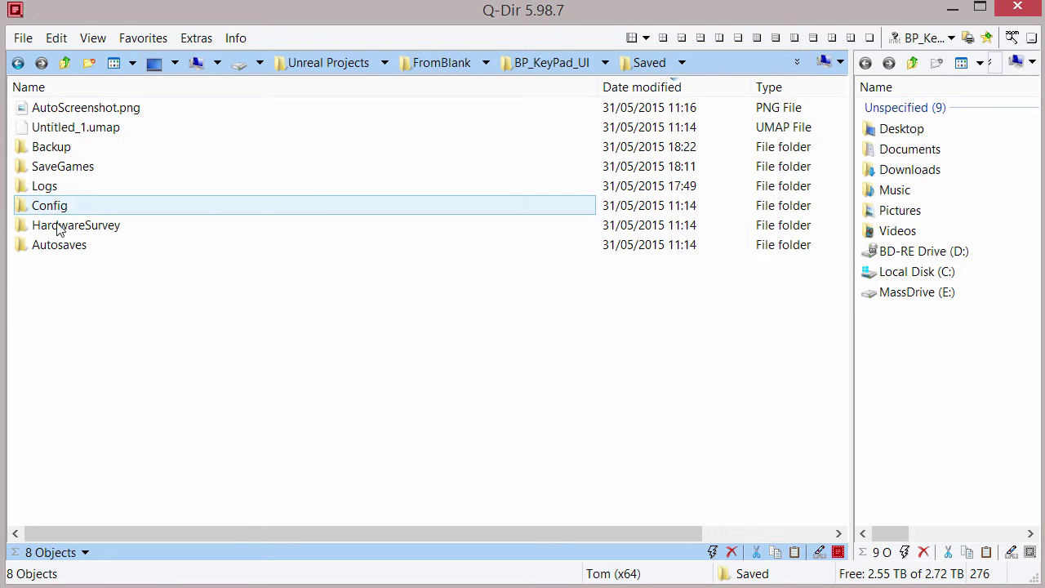
left_click(57, 167)
double_click(57, 167)
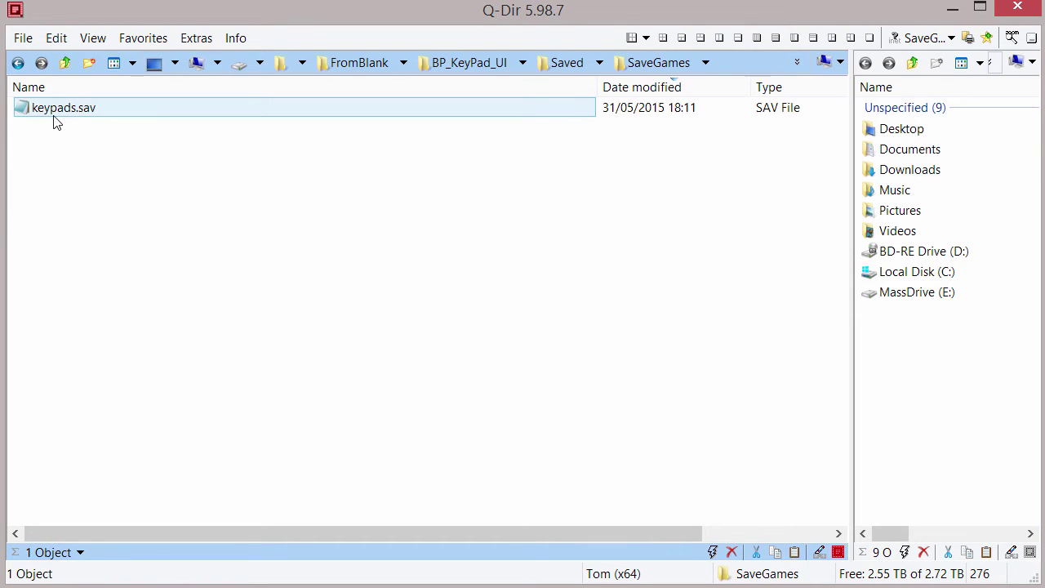
left_click(58, 114)
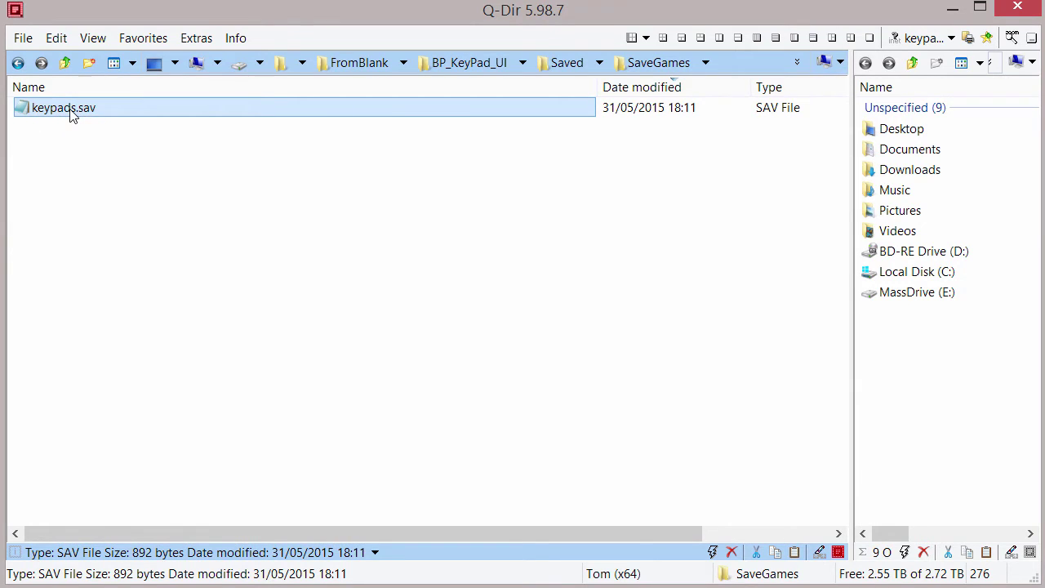
key("Delete")
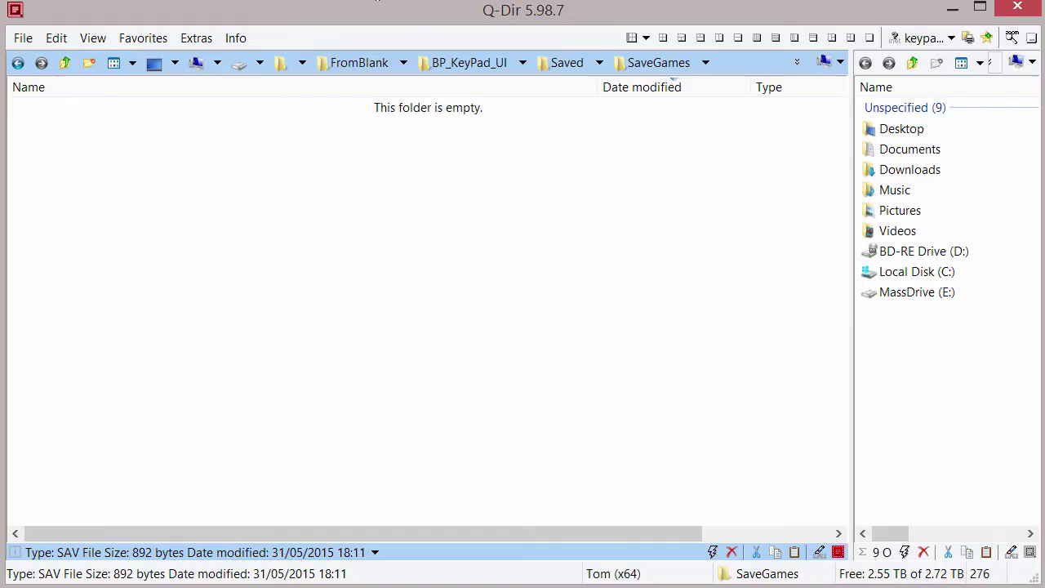
key("alt+Tab")
mouse_move(671, 193)
right_mouse_down()
mouse_move(645, 192)
mouse_move(671, 193)
right_mouse_up()
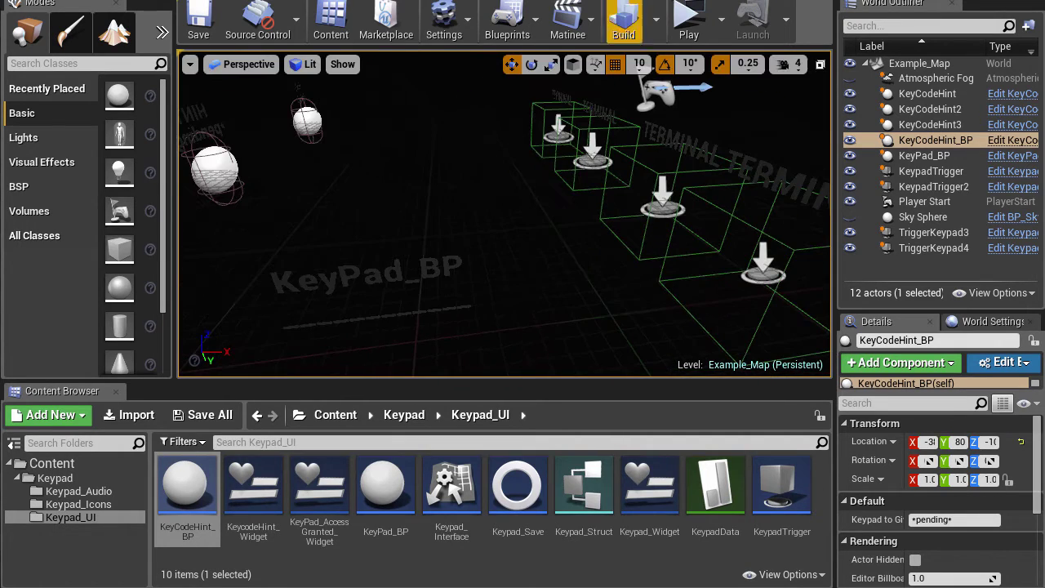
Step: Launch the standalone game, dismiss the 4529 popup, and submit 0000 on the Hangar keypad
left_click(682, 24)
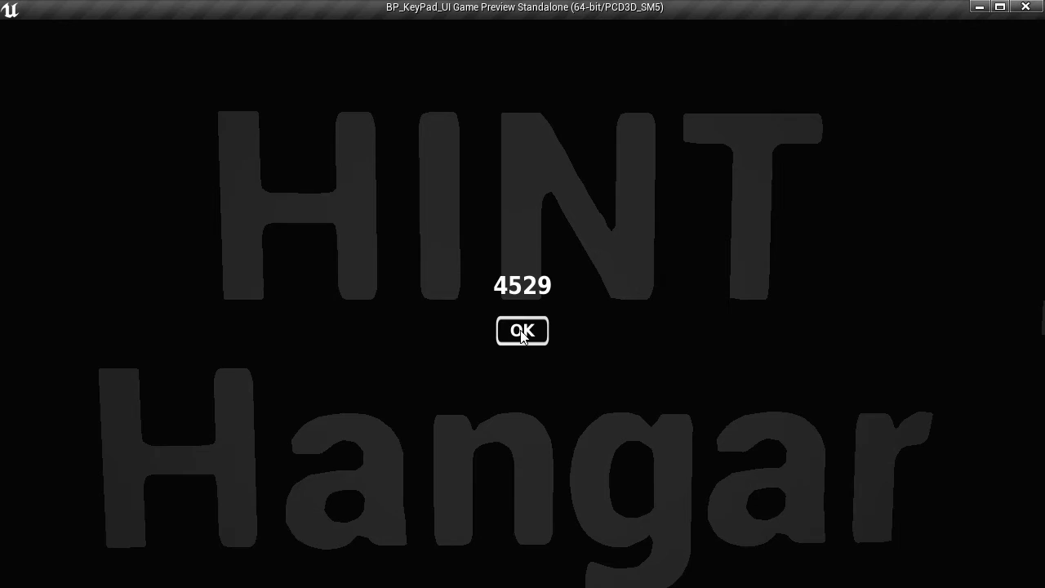
left_click(521, 331)
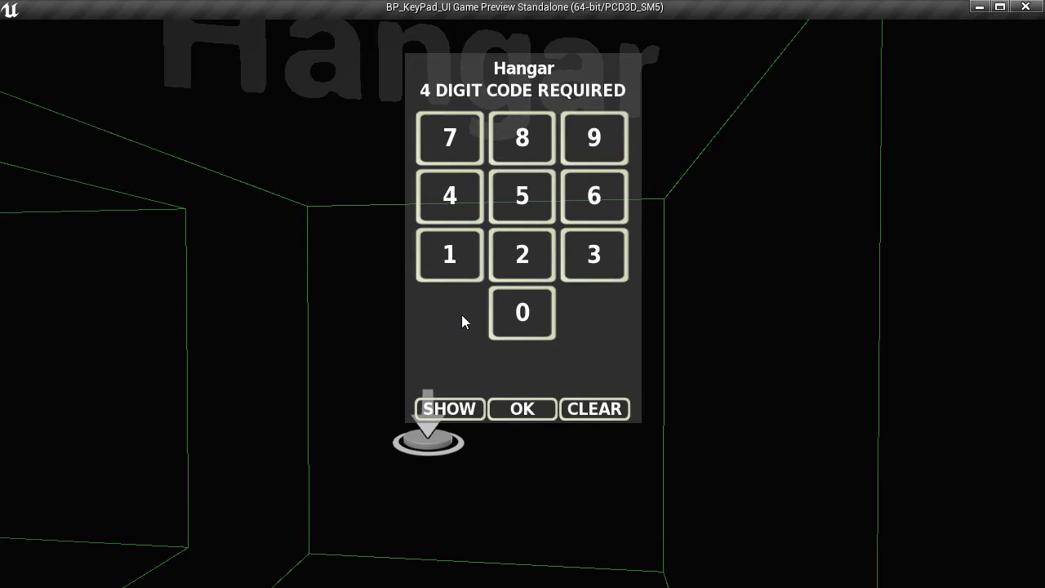
left_click(531, 318)
left_click(531, 318)
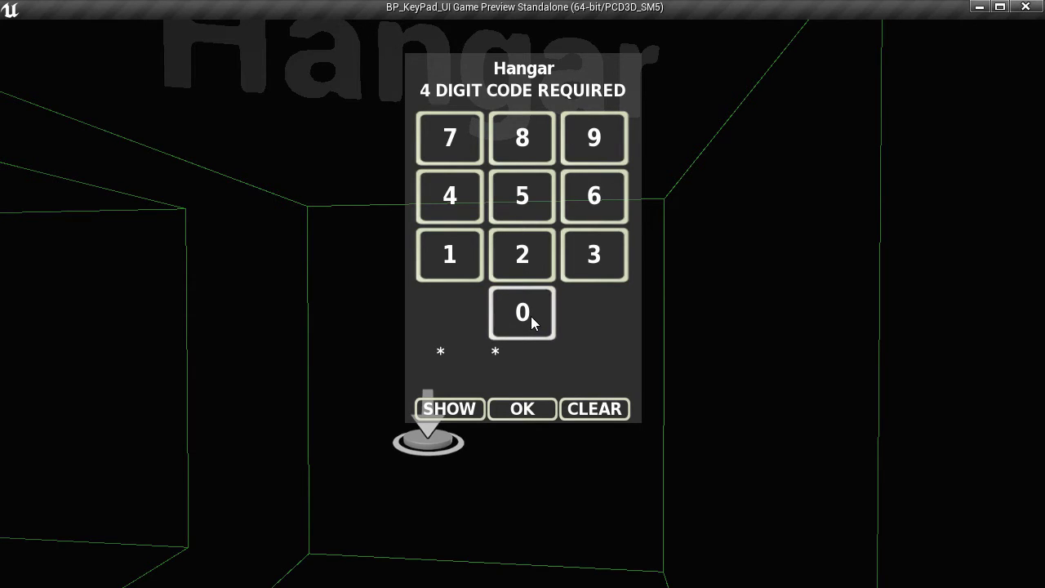
left_click(532, 318)
left_click(532, 318)
left_click(520, 409)
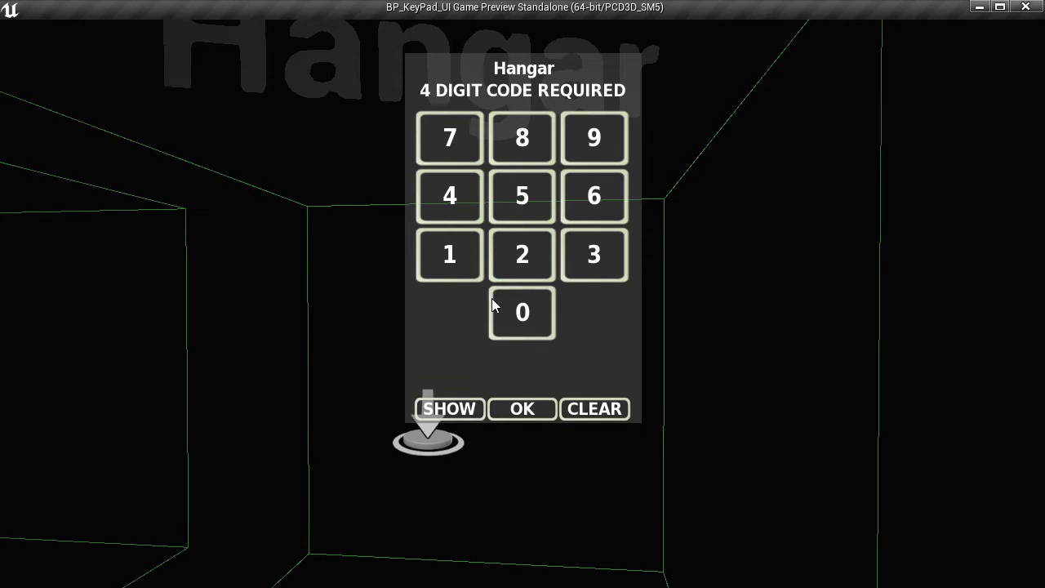
Step: Submit a too-short two-digit code on the Hangar keypad, then clear the entry
left_click(443, 262)
left_click(522, 253)
left_click(514, 201)
left_click(470, 256)
left_click(516, 255)
left_click(521, 409)
left_click(578, 408)
Step: Re-enter the Hangar box, submit the correct code, and back away to see Open : Hangar
key("s")
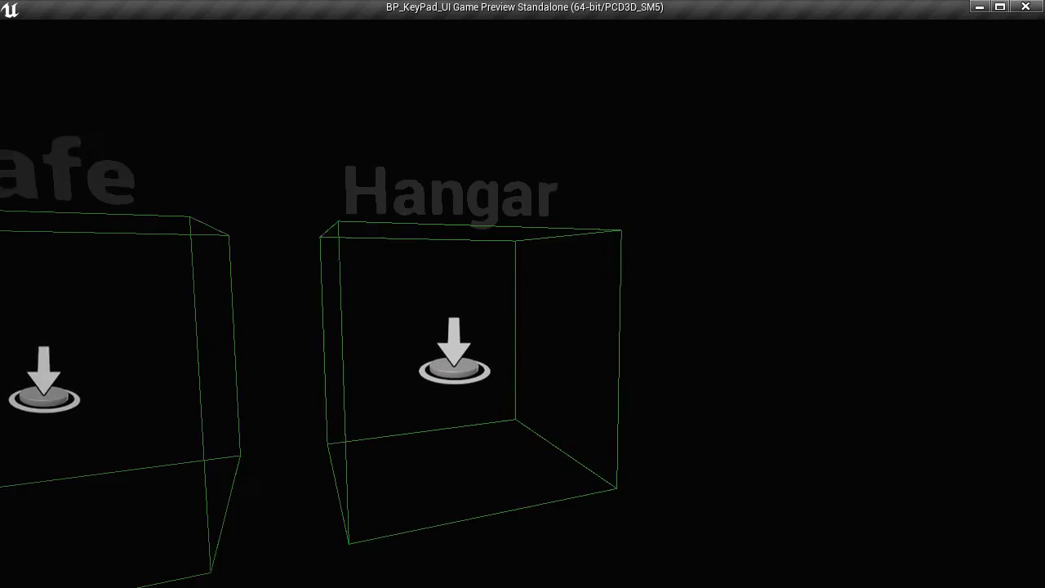
key("w")
key("e")
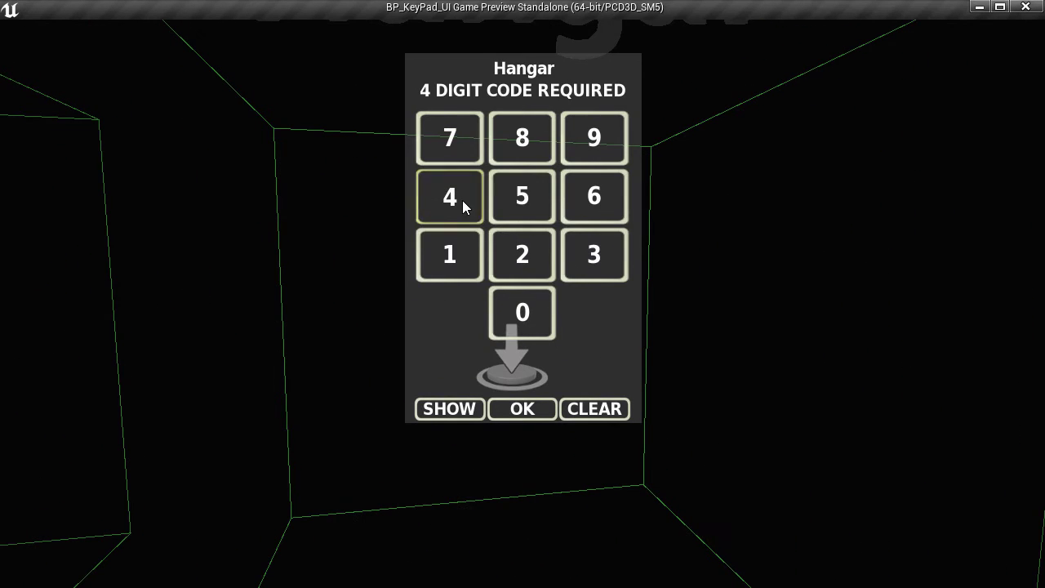
left_click(597, 140)
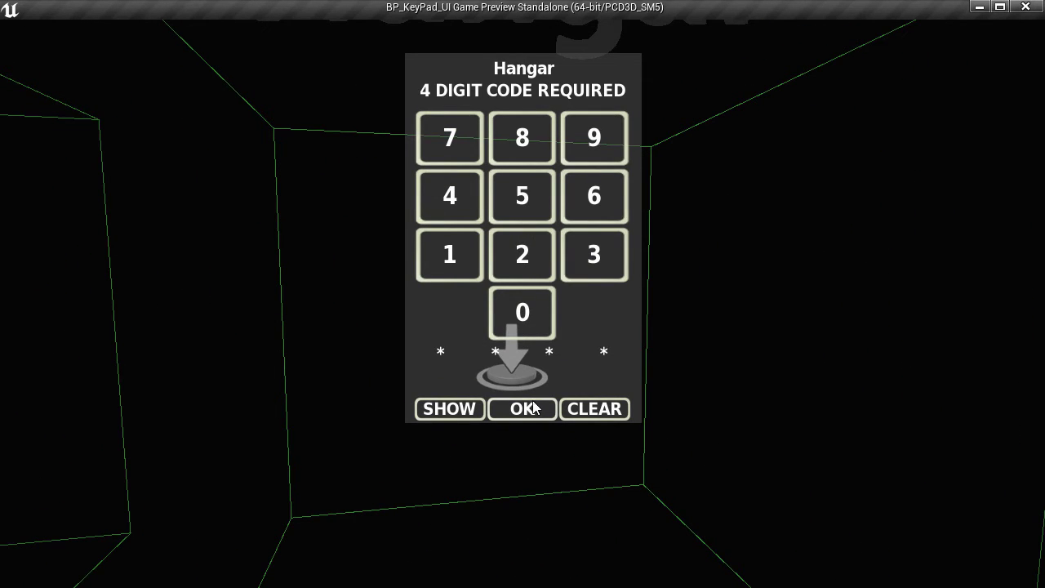
left_click(527, 408)
key("s")
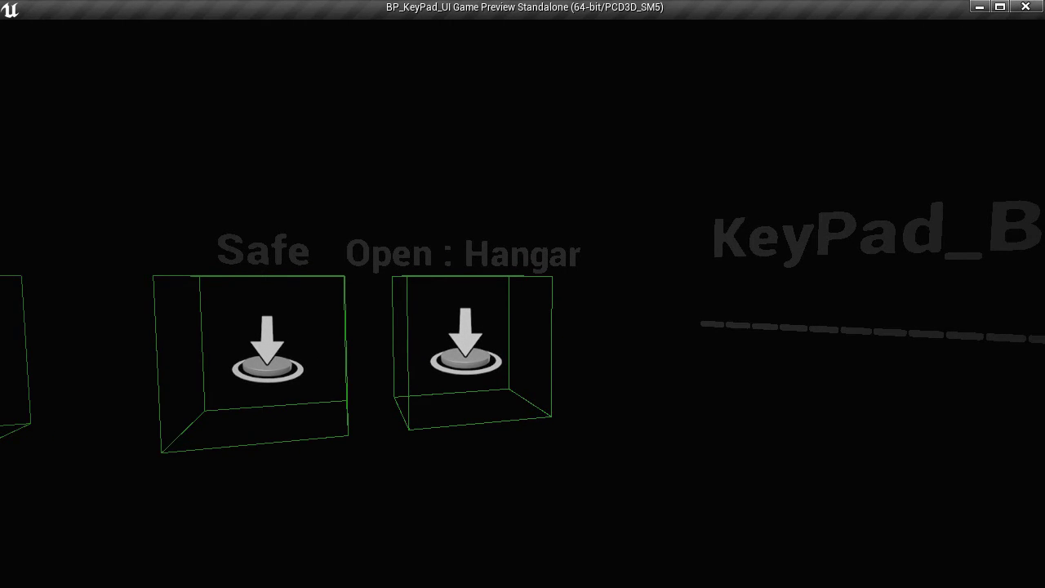
Step: Stop and relaunch the standalone game to check Open : Hangar persists, then switch to Q-Dir
key("Escape")
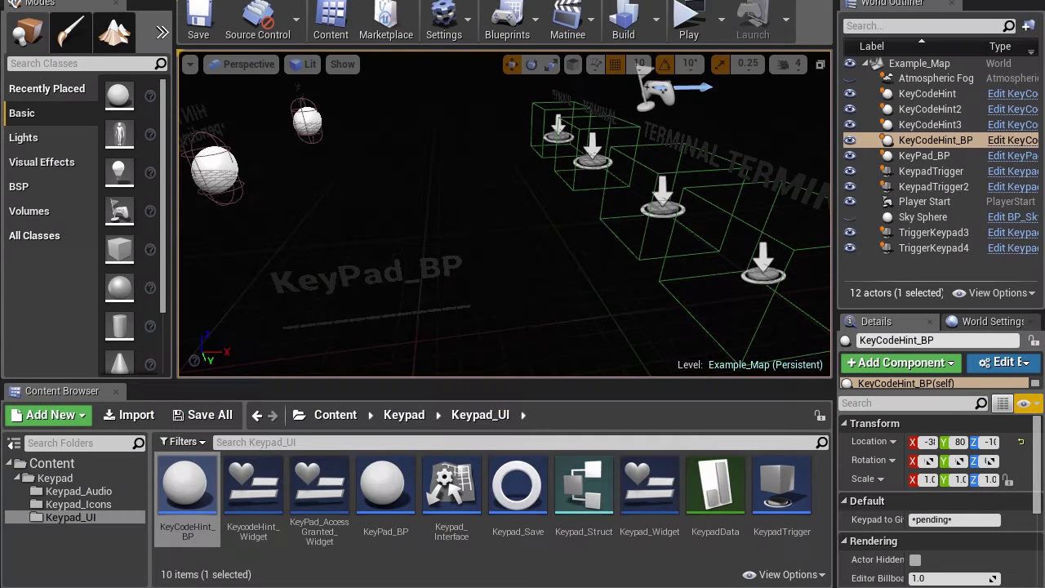
left_click(688, 36)
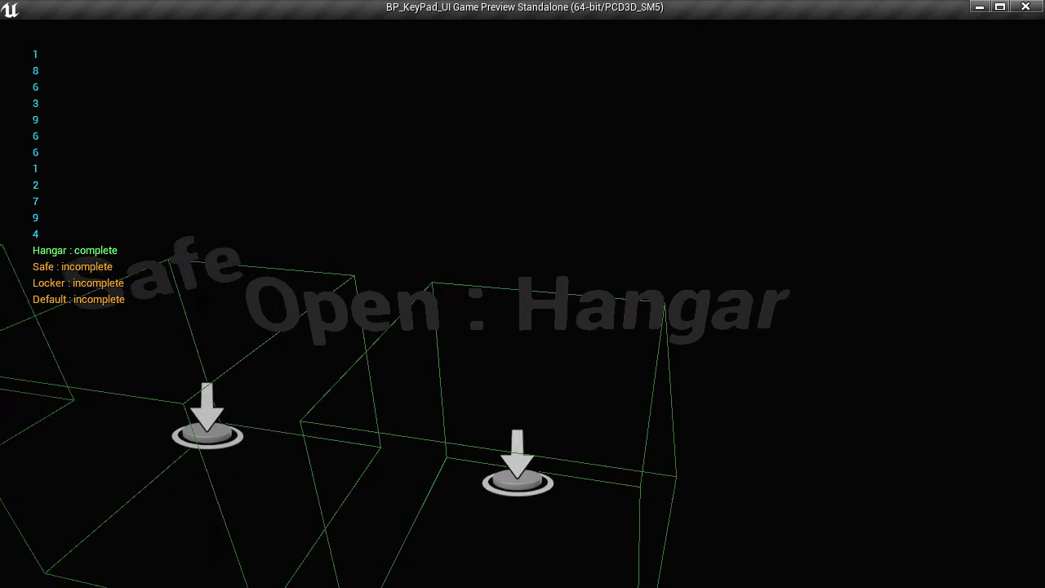
key("w")
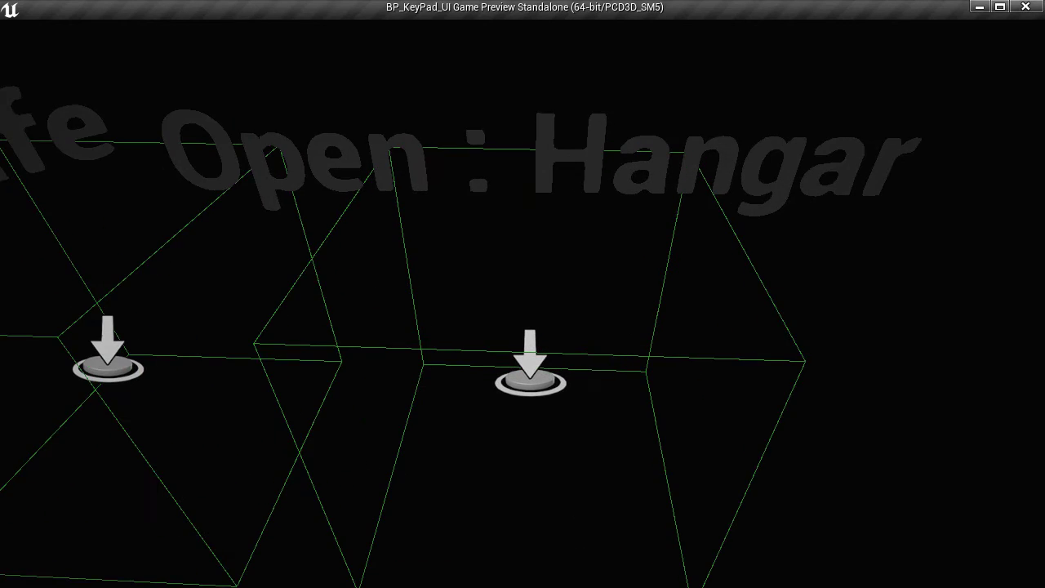
key("alt+Tab")
key("alt+Tab")
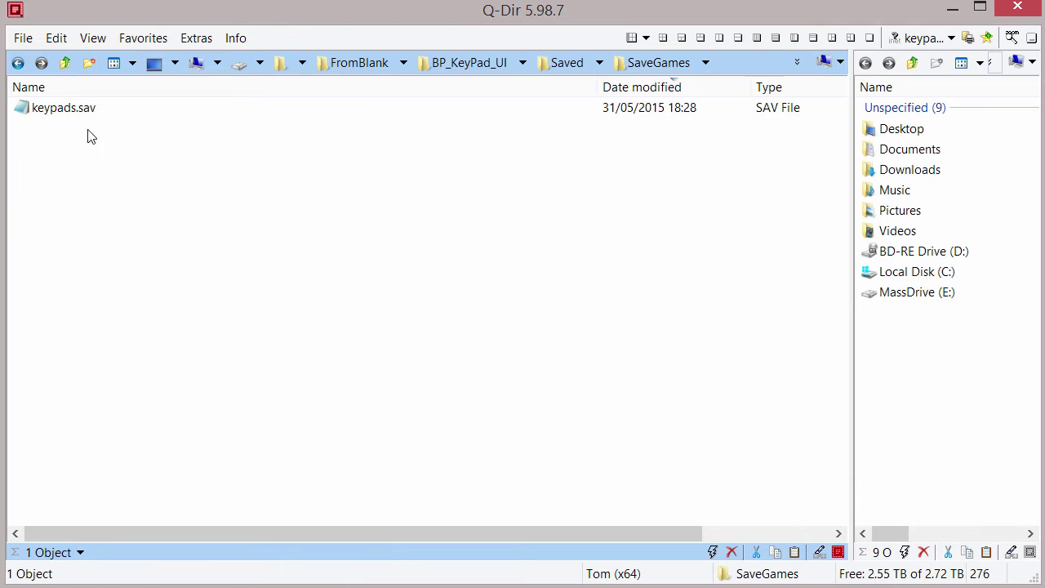
Step: Open keypads.sav in Notepad, highlight the Hangar name and stored code, then close it
left_click(96, 114)
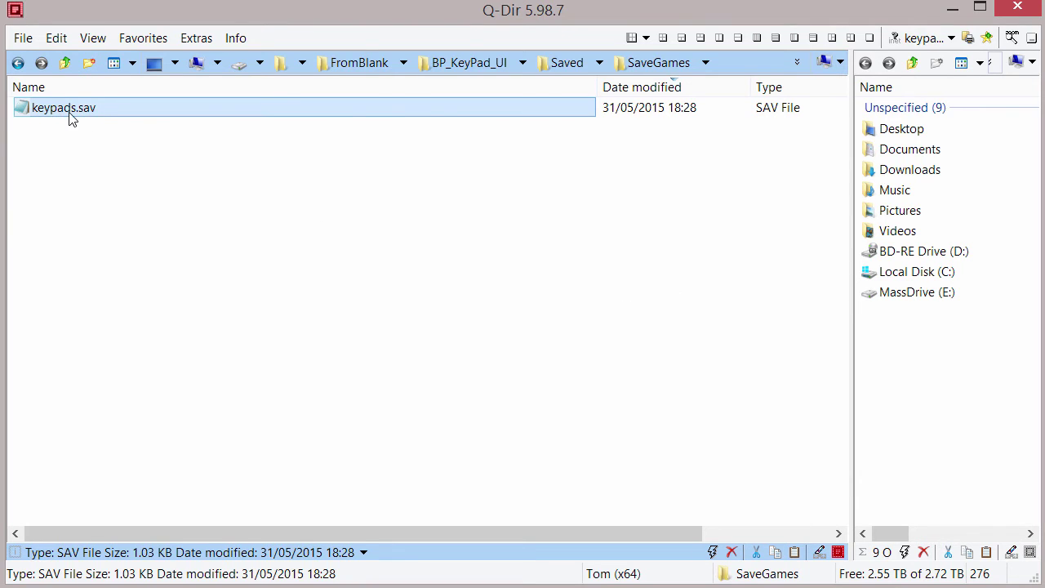
double_click(70, 118)
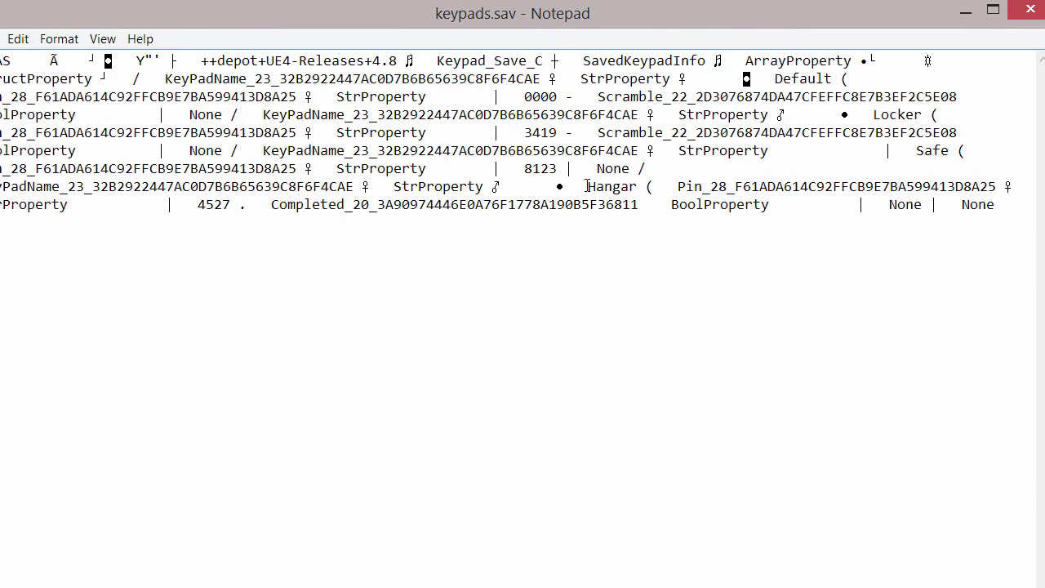
left_click_drag(586, 186, 640, 186)
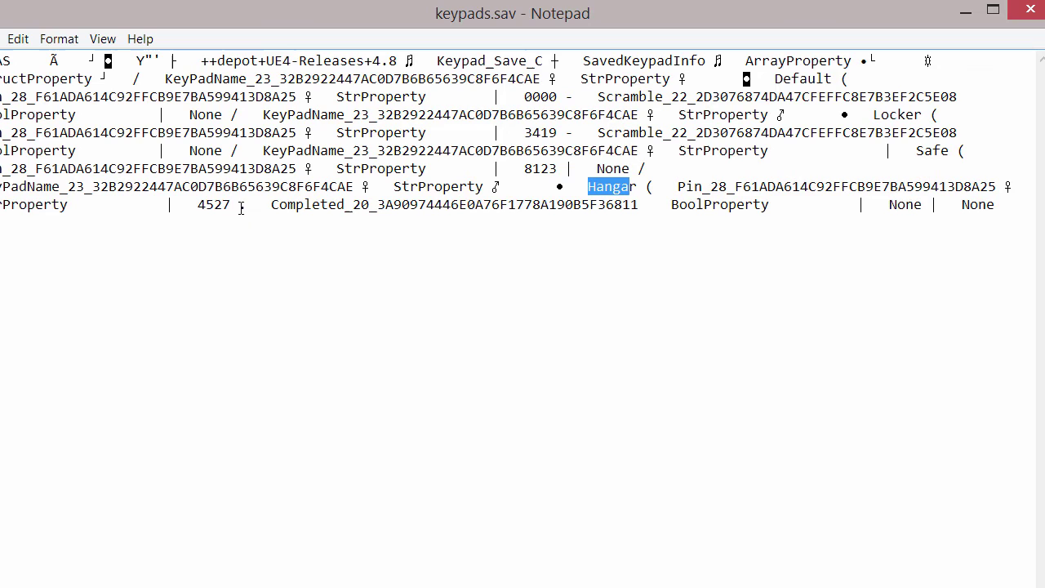
left_click_drag(232, 204, 204, 205)
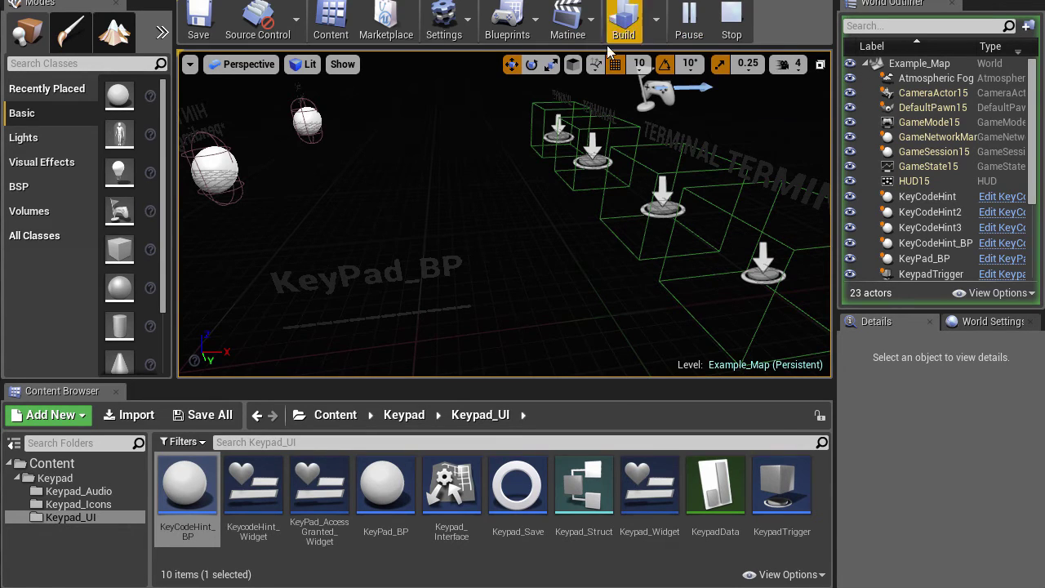
key("alt+Tab")
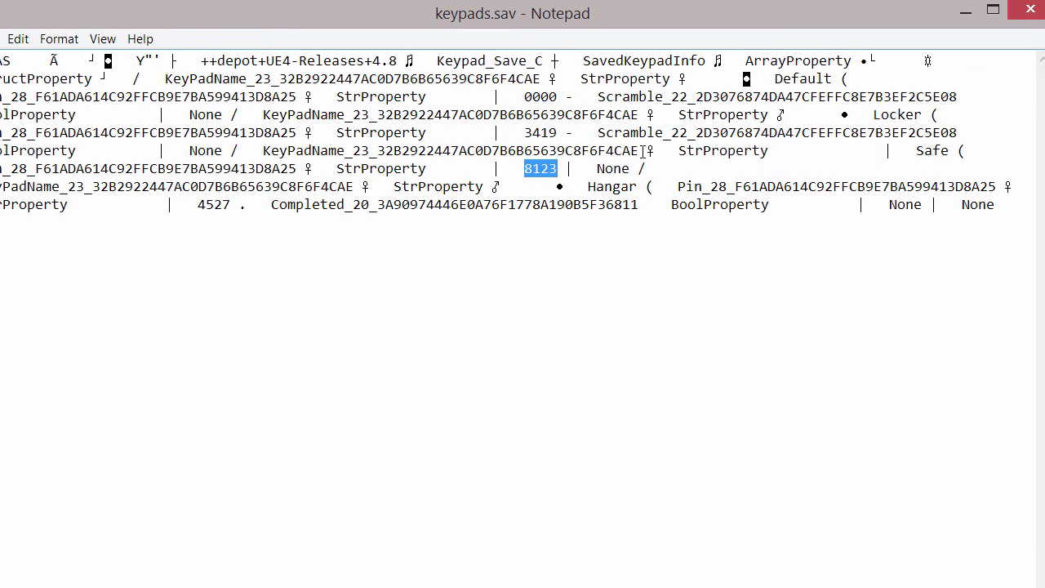
left_click(1030, 9)
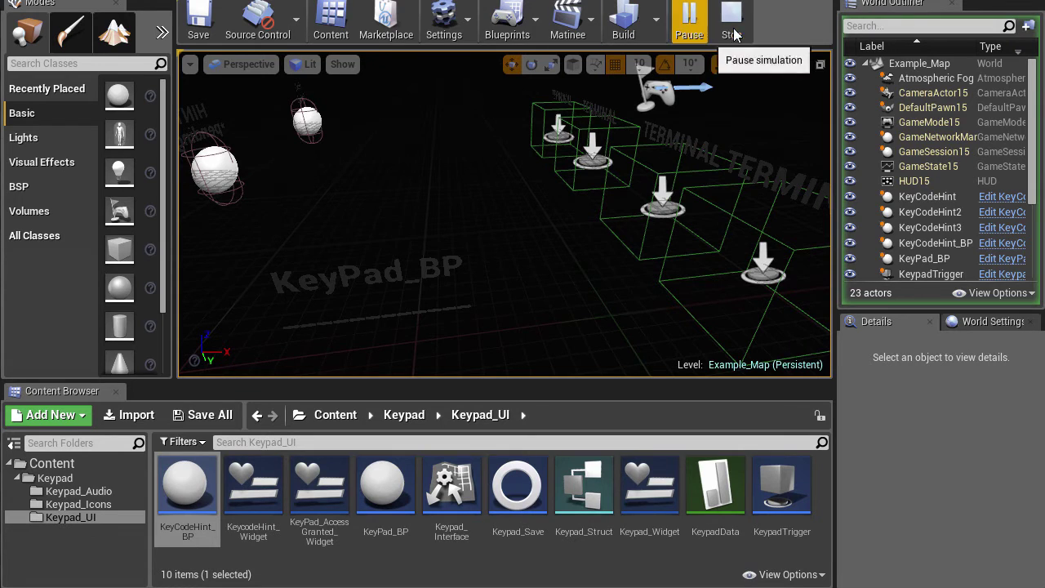
Step: Enter the four-digit Safe code, toggle SHOW/HIDE twice, and submit it
left_click(688, 27)
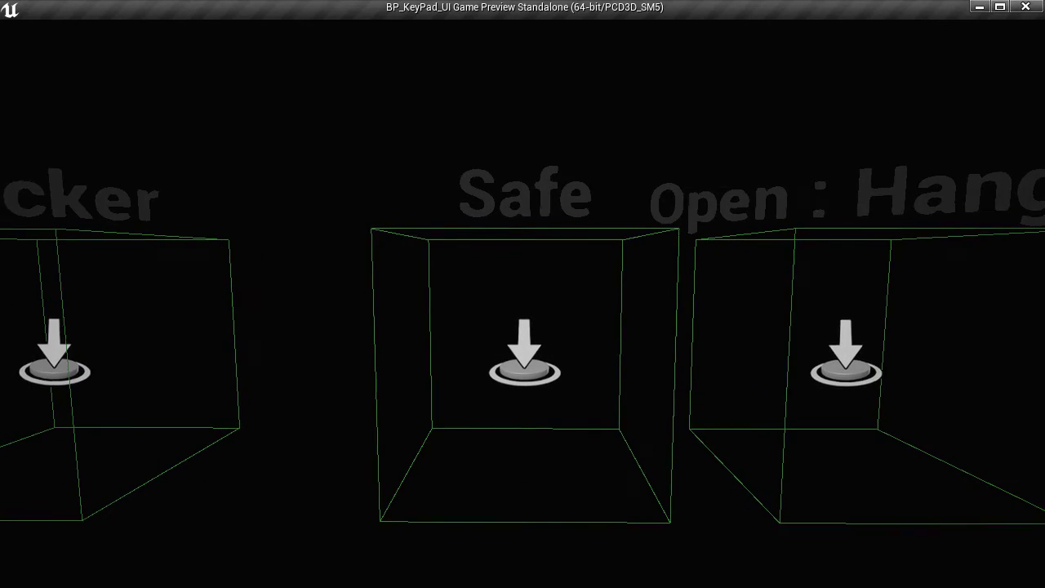
key("w")
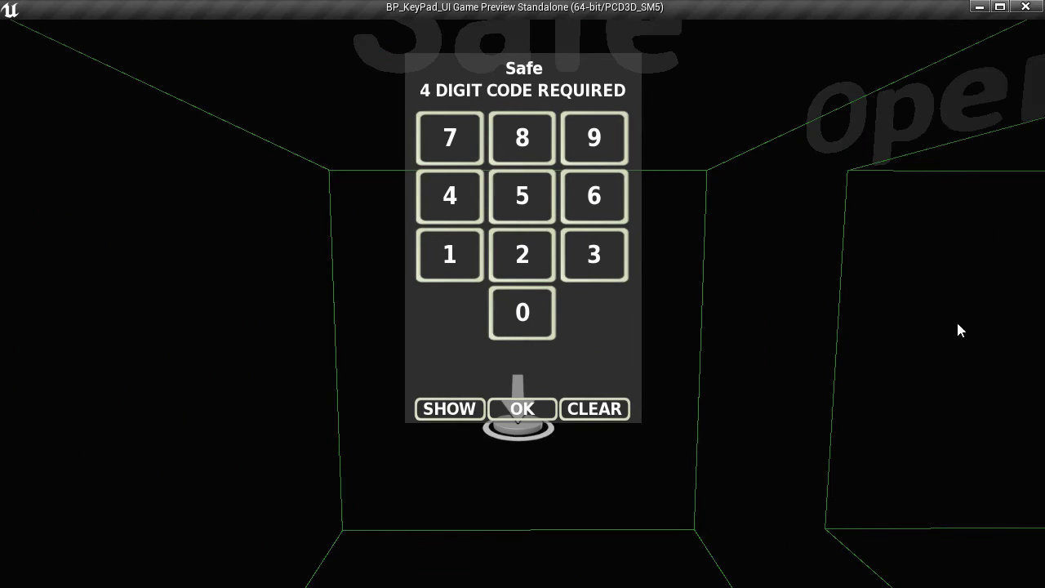
left_click(523, 138)
left_click(469, 250)
left_click(510, 255)
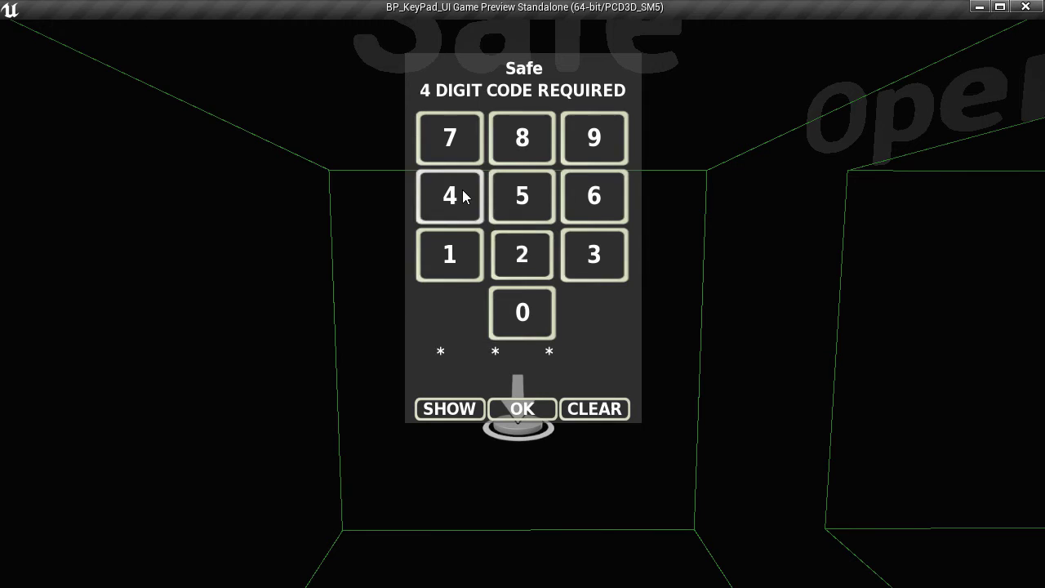
left_click(465, 196)
left_click(472, 413)
left_click(462, 415)
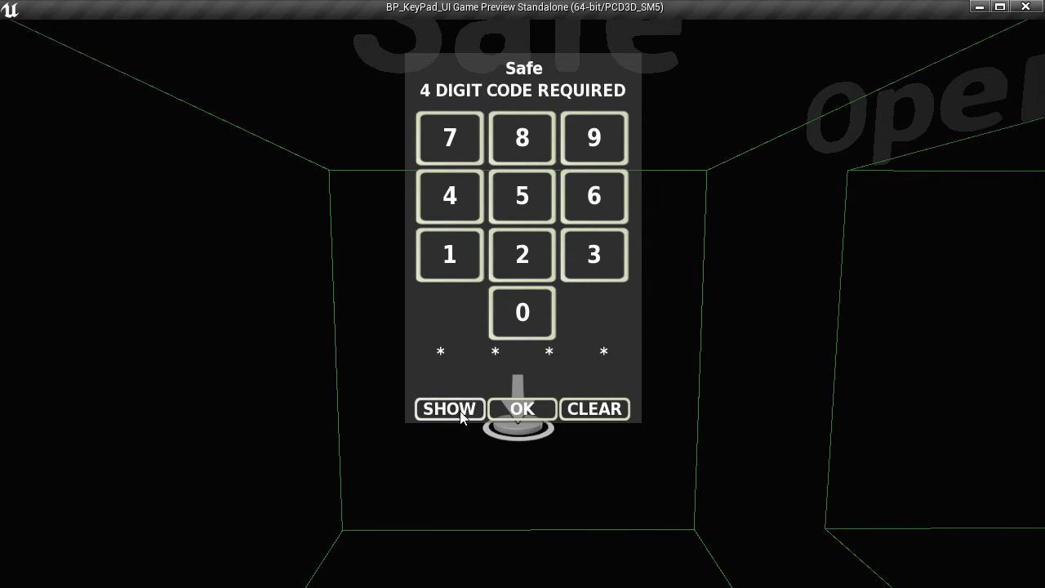
left_click(458, 414)
left_click(478, 414)
left_click(519, 409)
Step: Walk back past the Locker box and into the Default box to bring up its keypad
key("s")
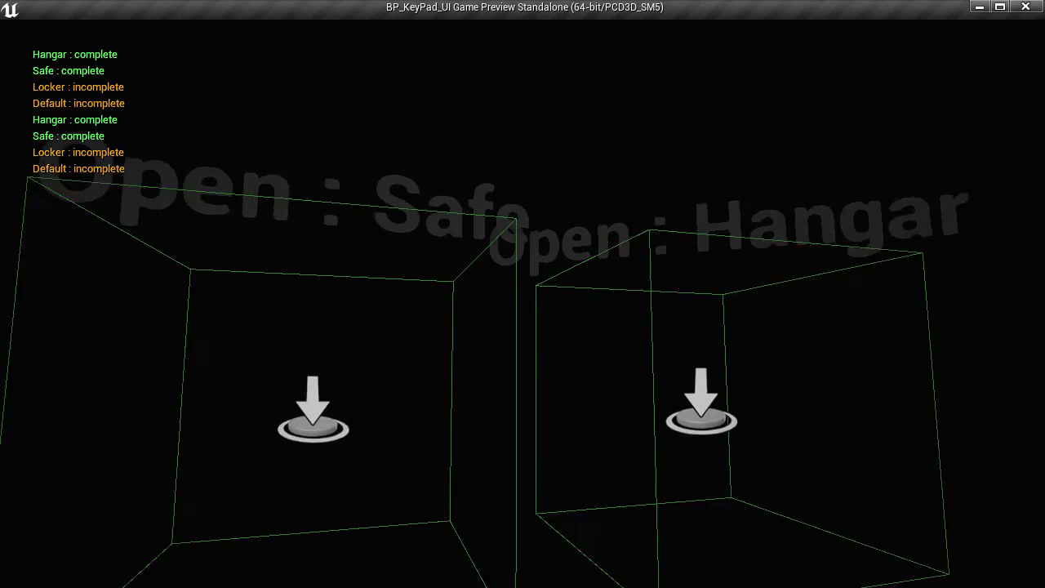
key("a")
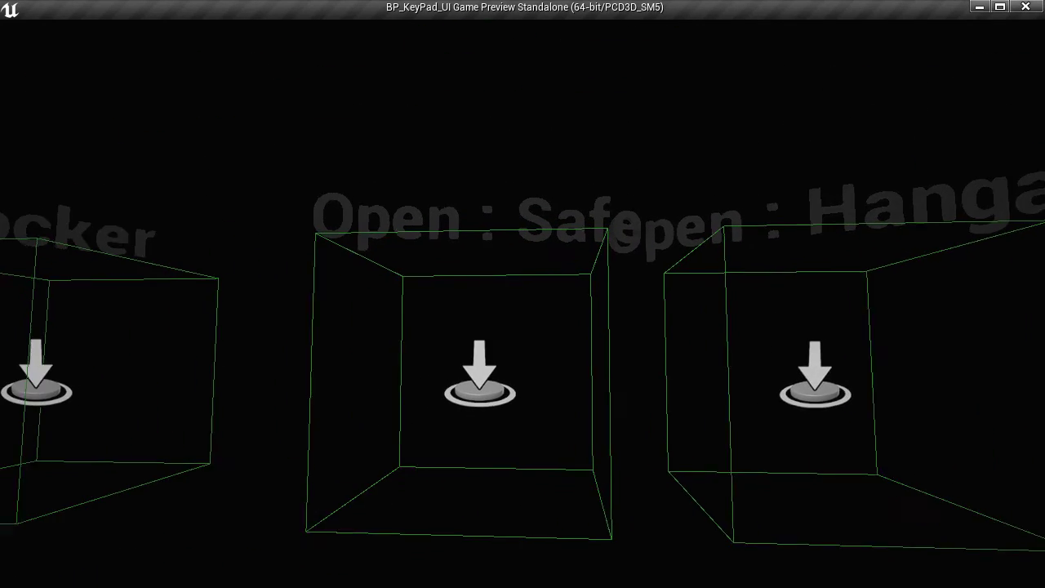
key("d")
key("w")
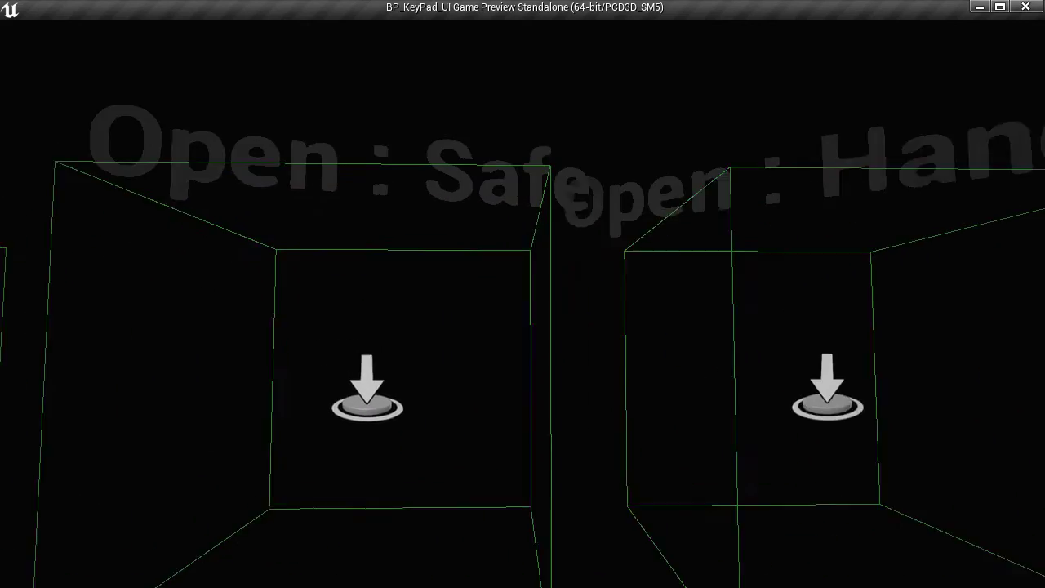
key("s")
key("a")
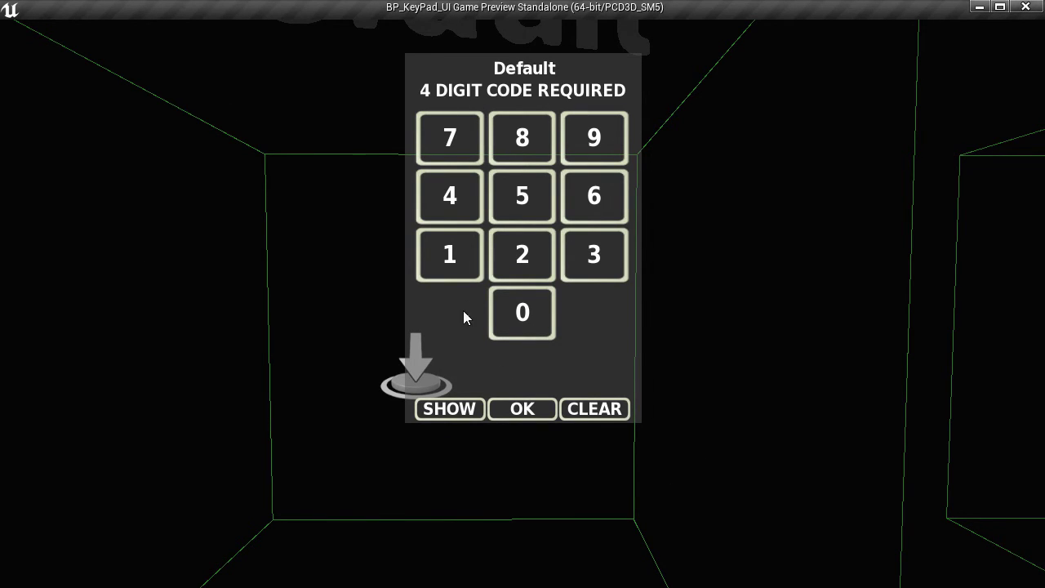
Step: Enter four digits on the Default keypad, toggle SHOW/HIDE, then clear them
left_click(467, 262)
left_click(465, 201)
left_click(504, 209)
left_click(462, 196)
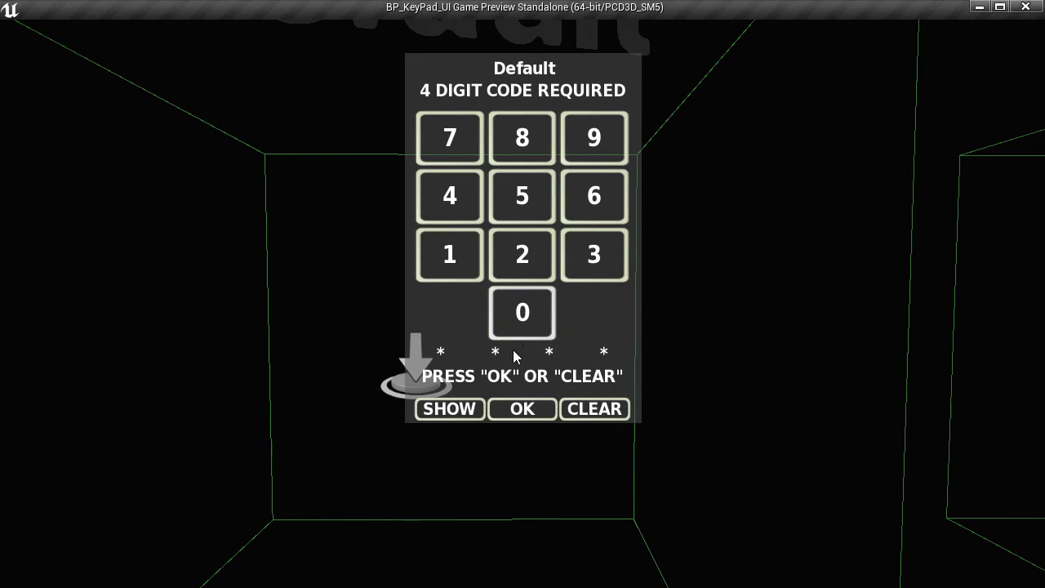
left_click(462, 417)
left_click(470, 415)
left_click(602, 413)
Step: Submit a wrong three-digit code to the Default keypad, then exit and walk to the Locker box
left_click(526, 259)
left_click(527, 197)
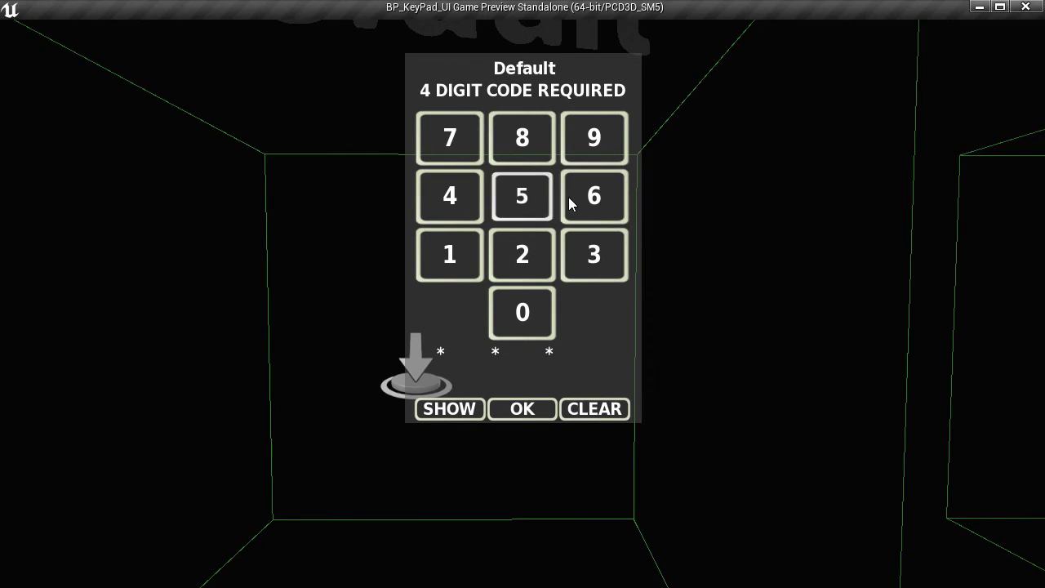
left_click(569, 199)
left_click(524, 413)
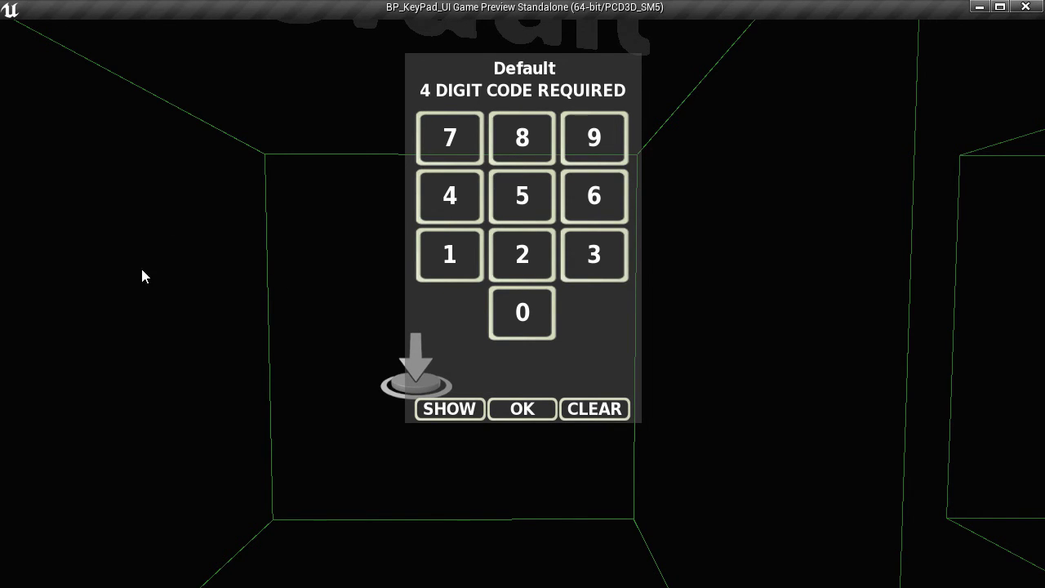
key("Escape")
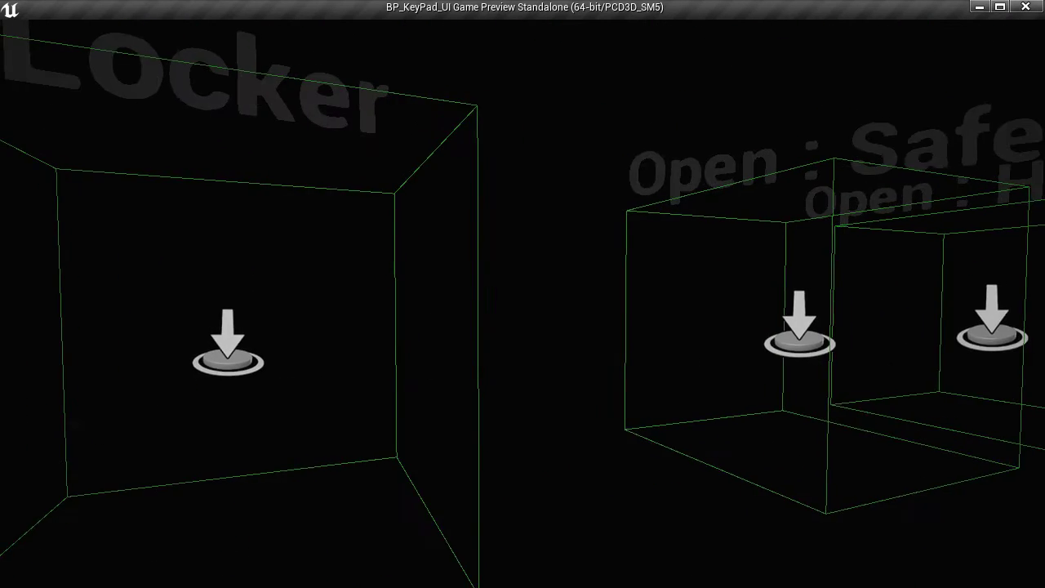
key("w")
key("s")
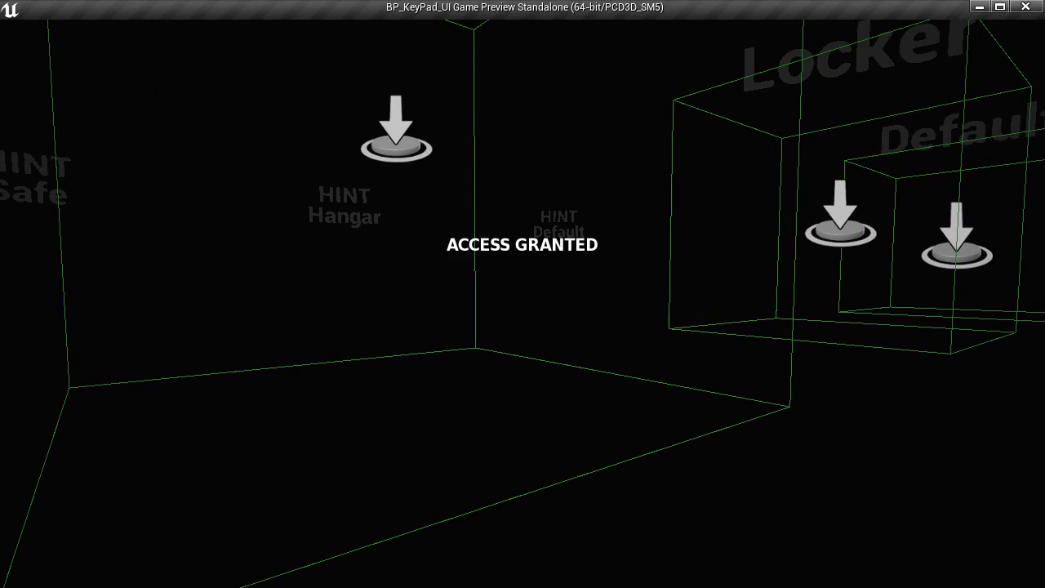
Step: Stop the game preview and inspect the Keypad folder's DejaVuSansCondensedBold_Font and GroundMat assets
key("Escape")
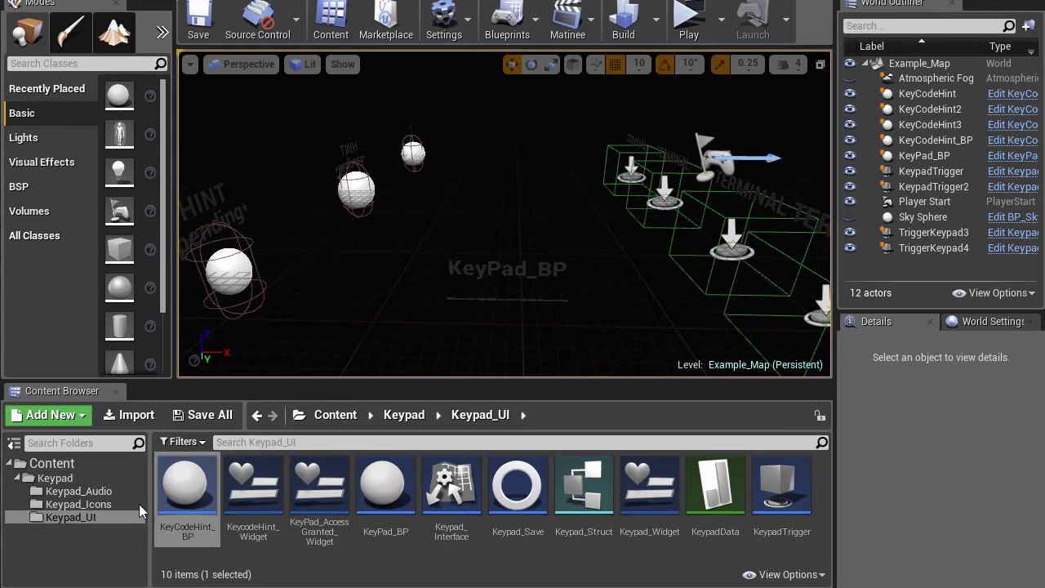
left_click(61, 478)
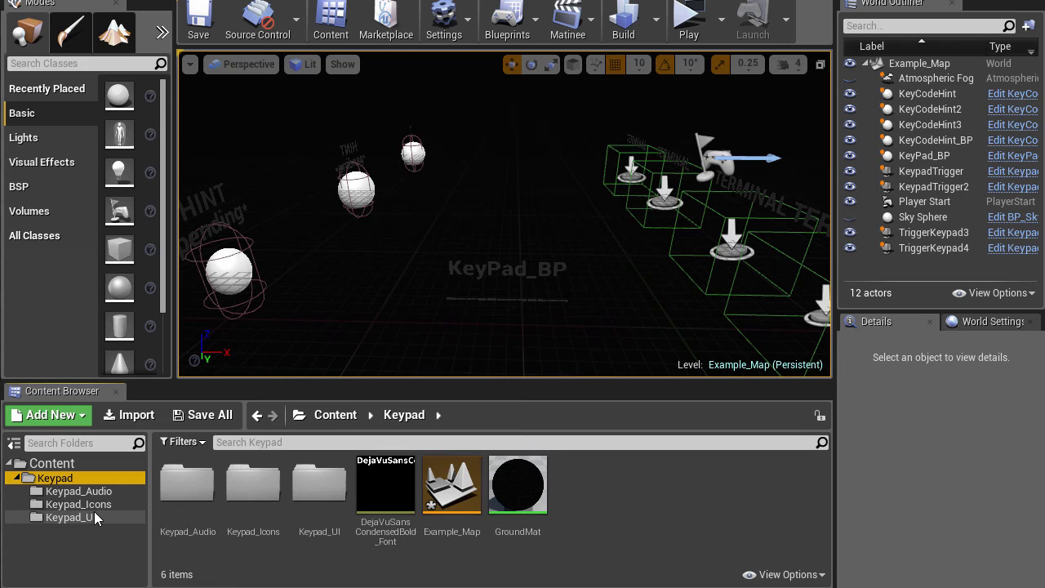
left_click(381, 494)
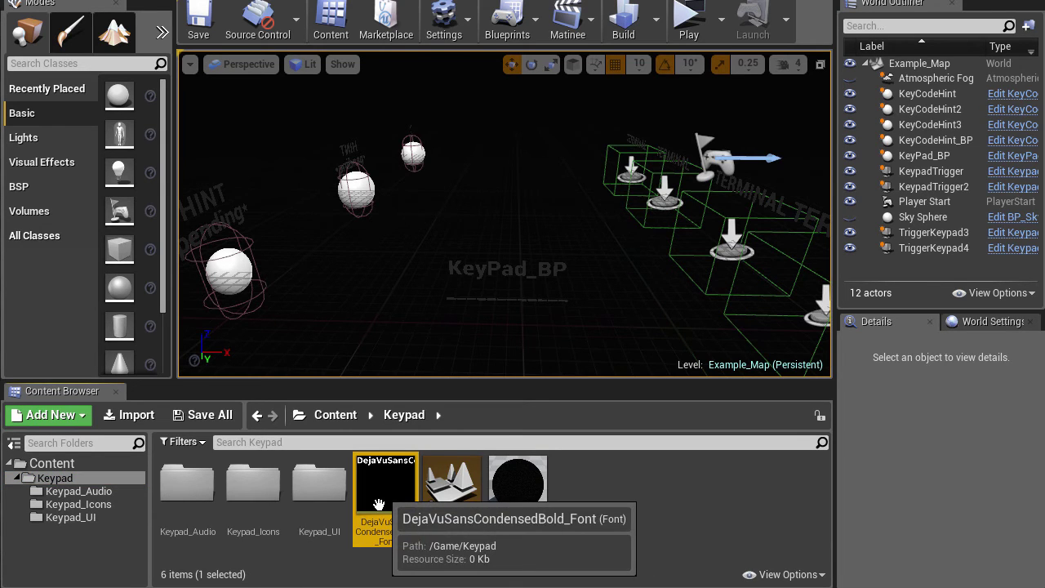
left_click(525, 464)
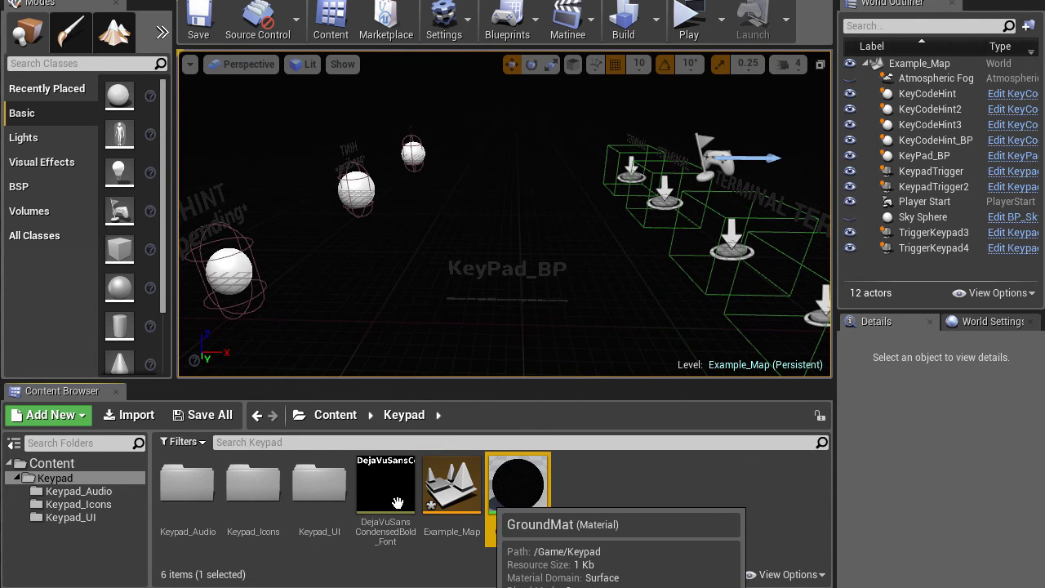
Step: Inspect the Keypad_Audio ui_over2 wave and ui_over_Cue, then view the Keypad_Icons textures
left_click(77, 492)
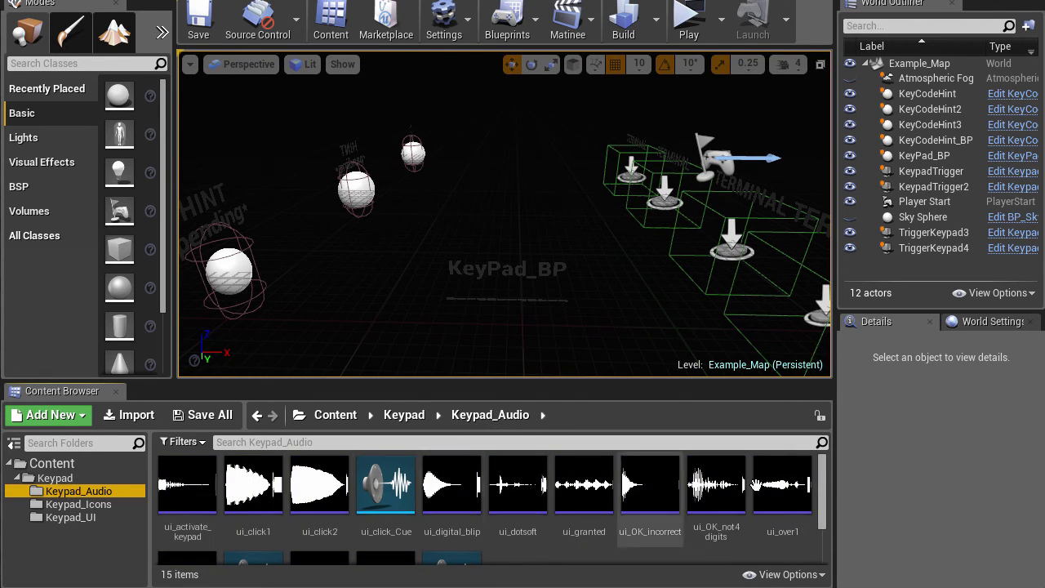
left_click_drag(825, 484, 824, 516)
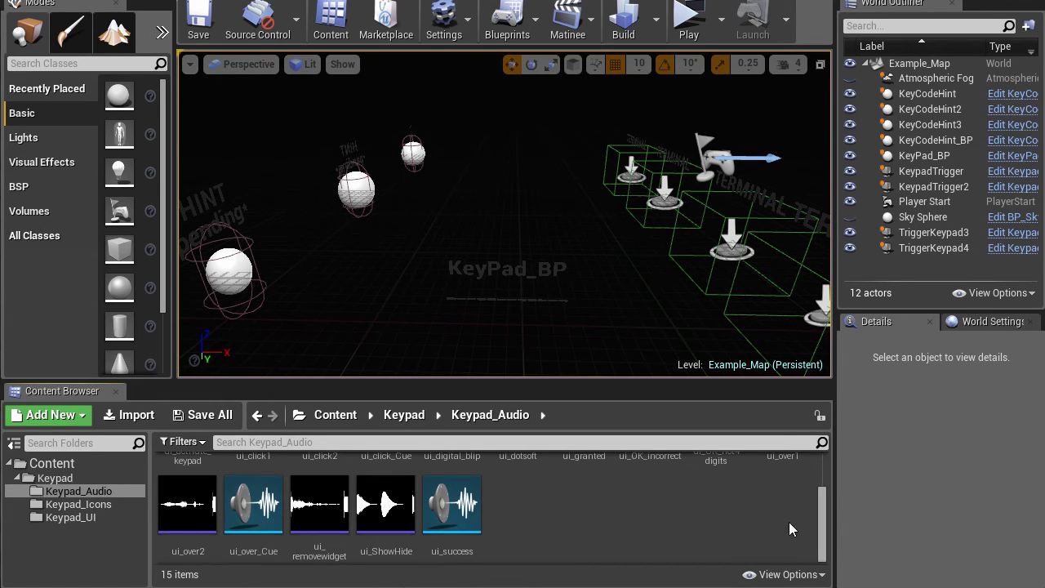
scroll(826, 527, "up", 1)
left_click(782, 473)
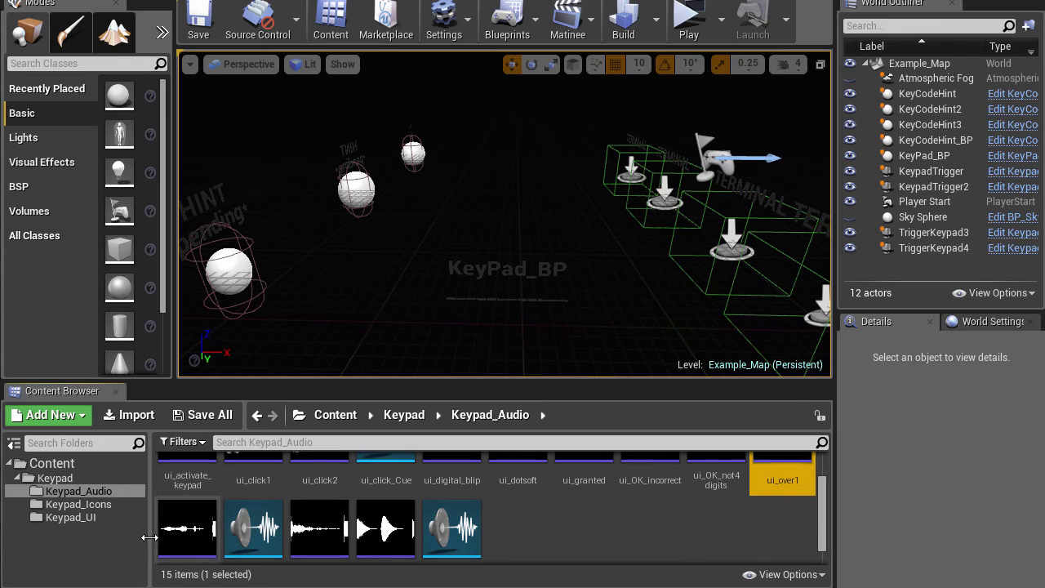
left_click(271, 506)
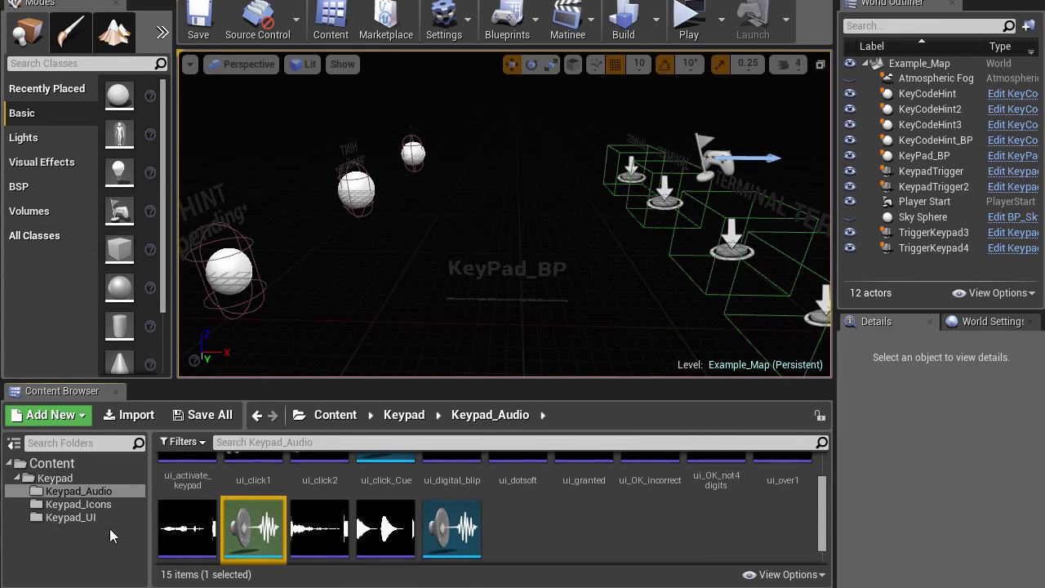
left_click(103, 505)
left_click(91, 515)
left_click(114, 503)
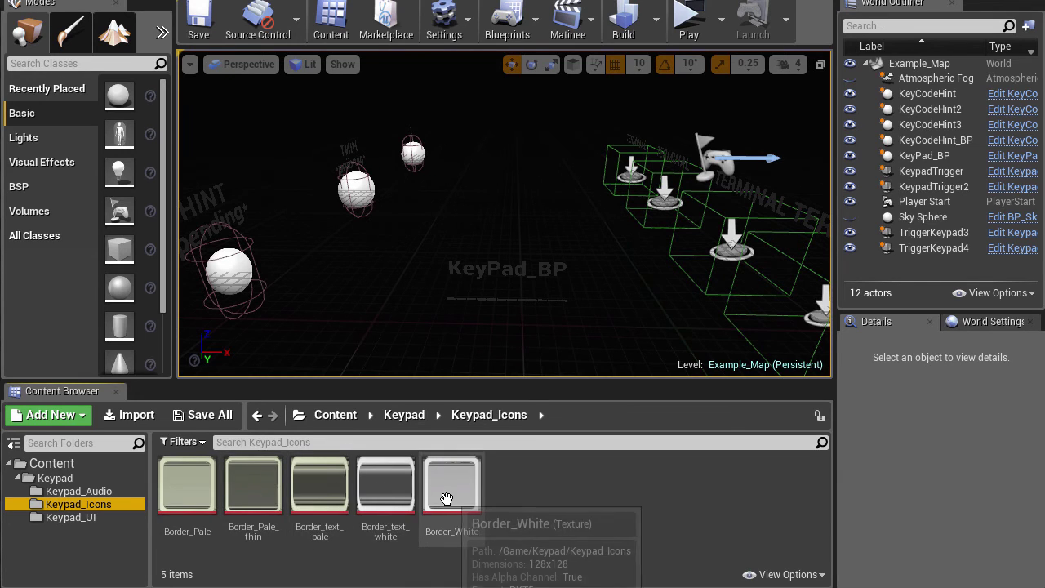
Step: Inspect the Keypad_Widget, KeycodeHint_Widget and KeyPad_AccessGranted_Widget blueprints in Keypad_UI
left_click(68, 518)
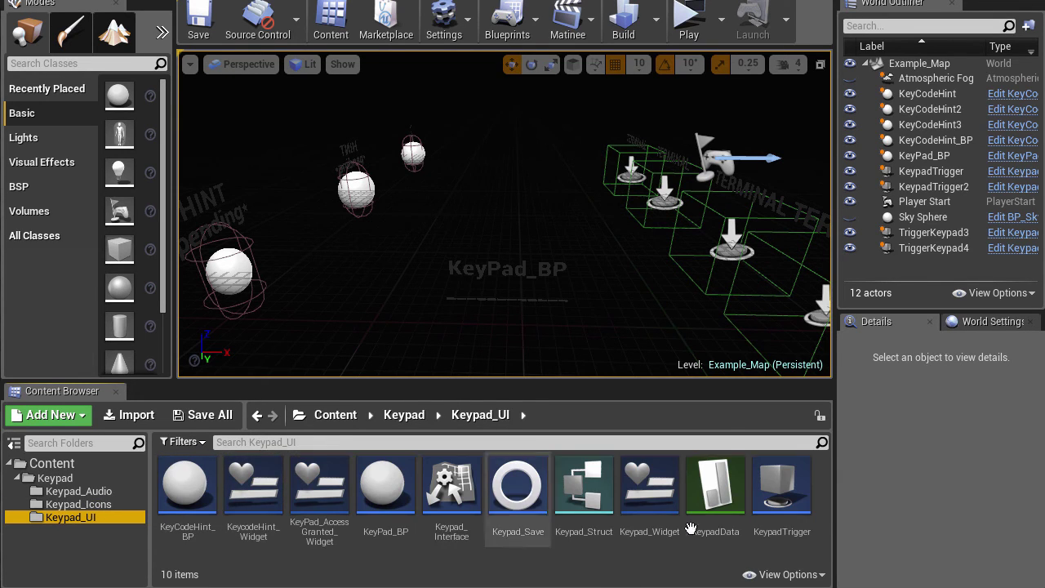
left_click(460, 578)
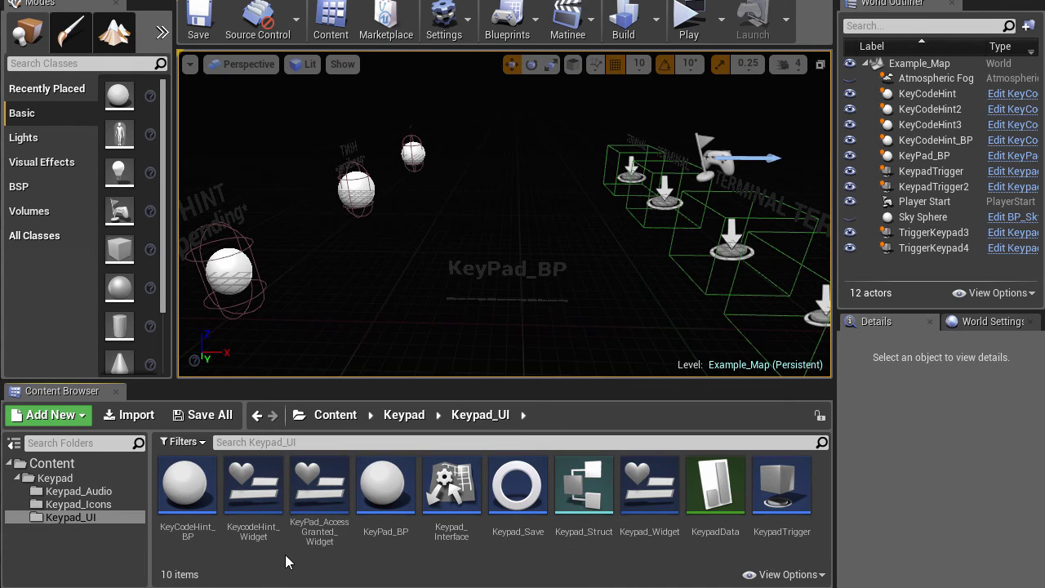
left_click(649, 489)
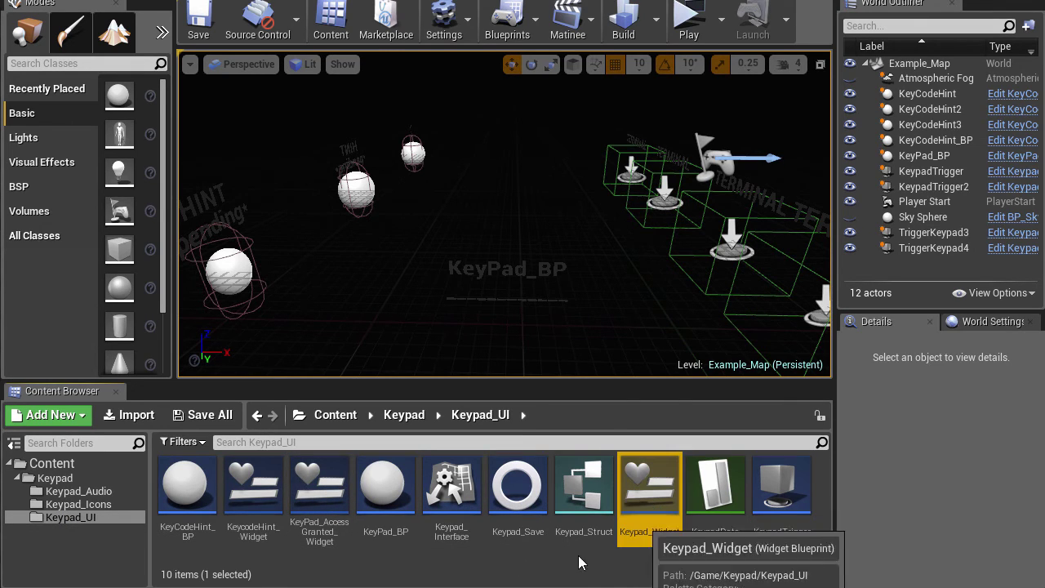
left_click(255, 496)
left_click(318, 489)
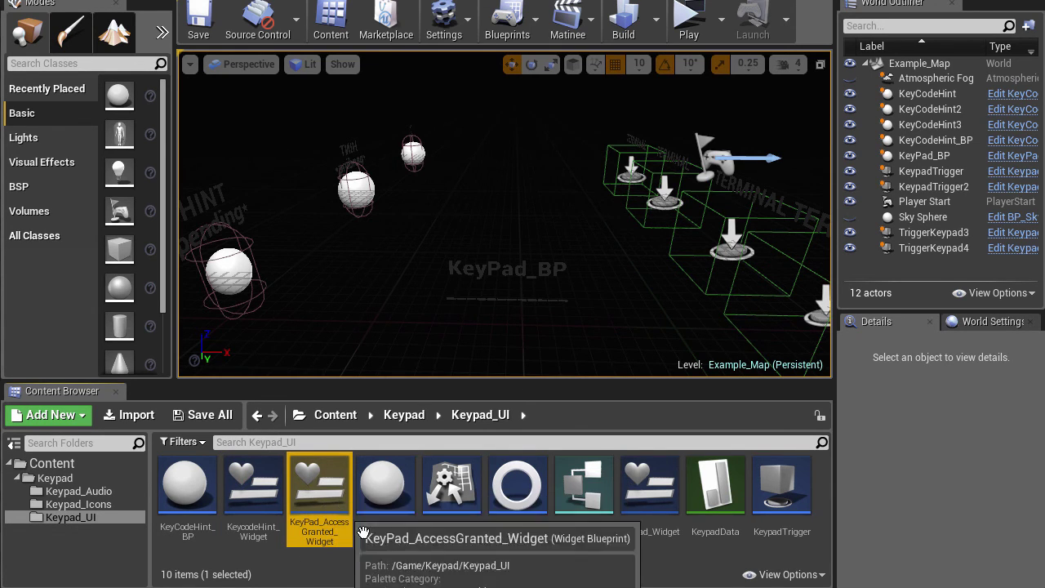
left_click(408, 574)
Step: Inspect KeyPad_BP, KeyCodeHint_BP, the TriggerKeypad3 trigger and the KeypadTrigger asset
left_click(385, 490)
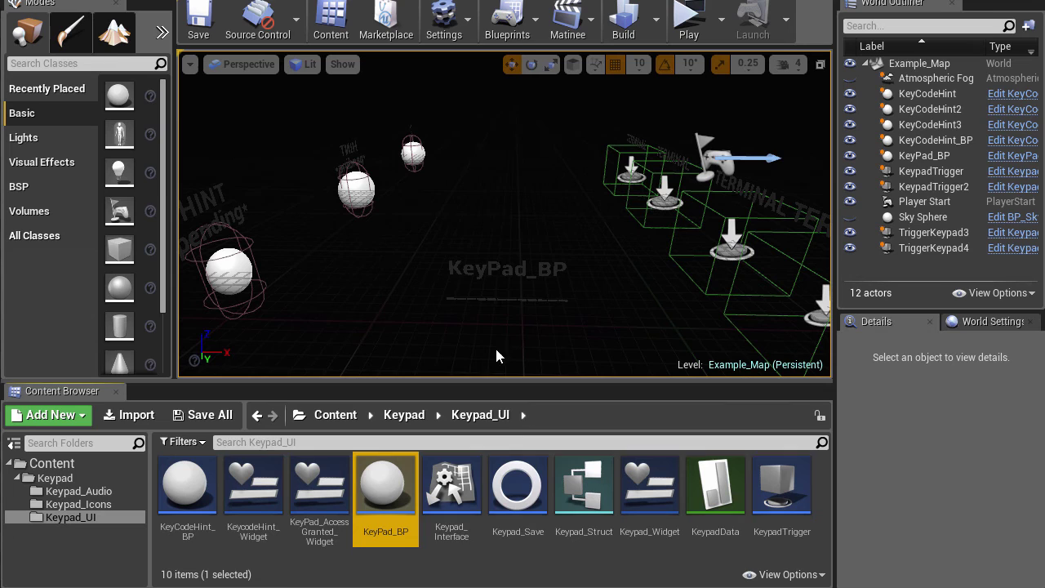
left_click(187, 488)
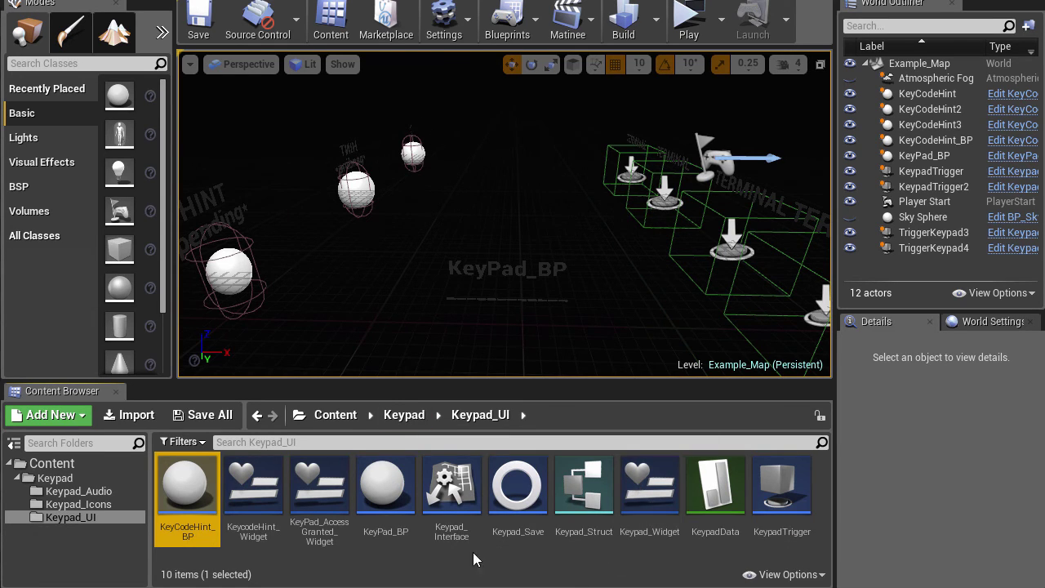
left_click(731, 250)
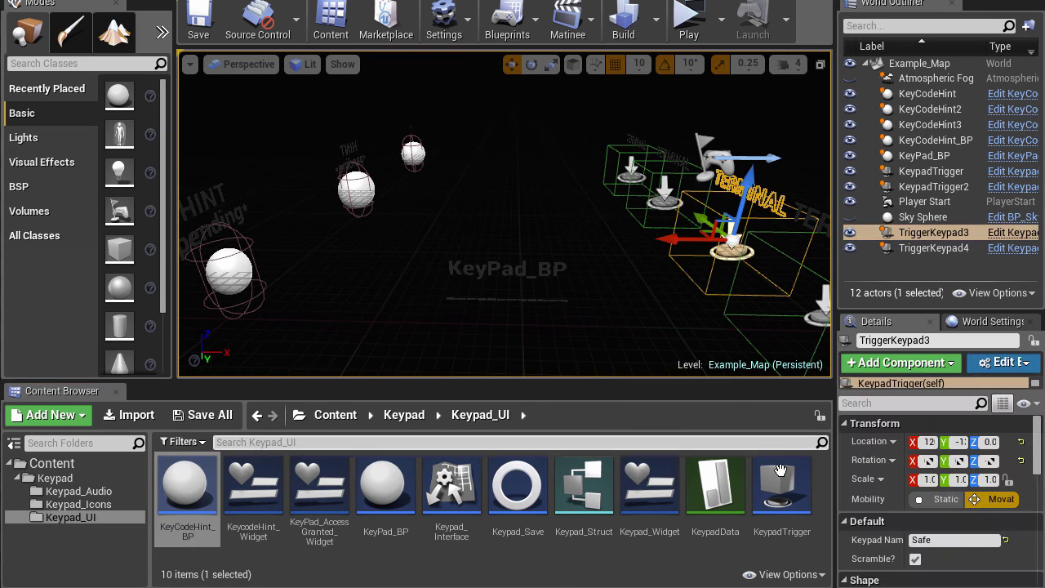
left_click(669, 560)
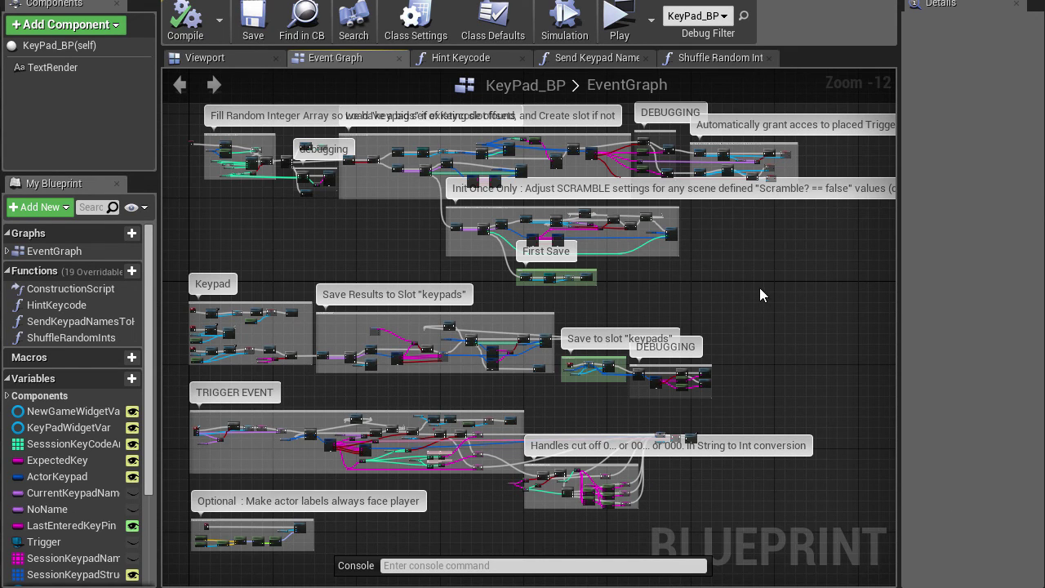
Step: Untick Print to Screen on the debugging Print String node in KeyPad_BP's graph
scroll(467, 373, "up", 7)
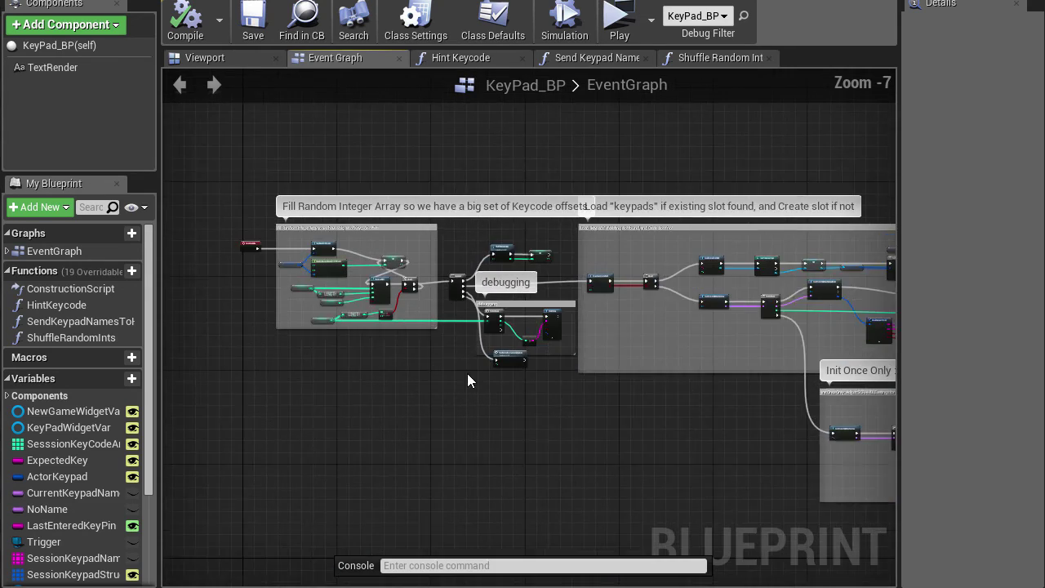
right_click_drag(428, 357, 433, 360)
scroll(510, 278, "down", 1)
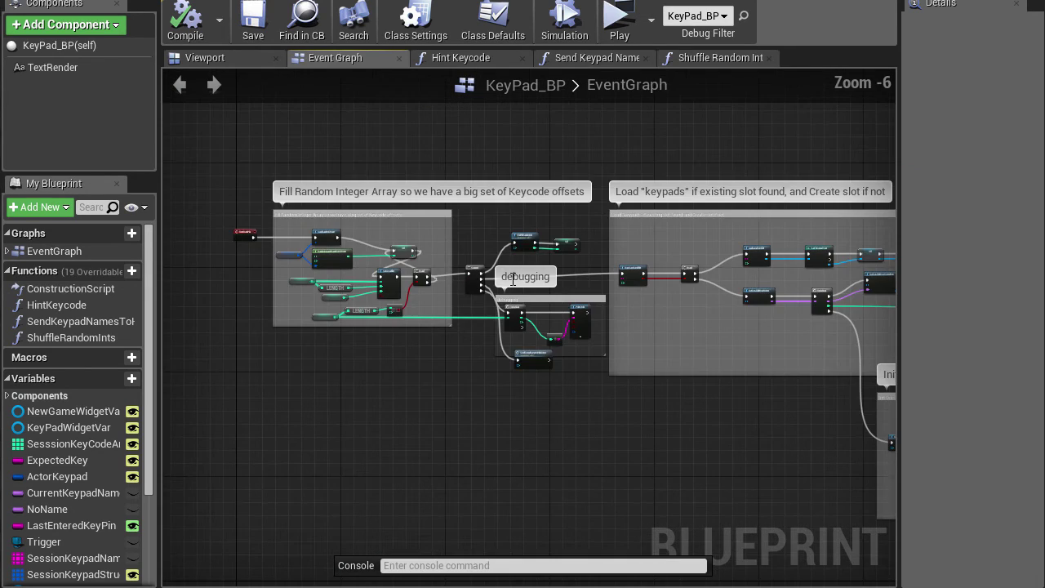
scroll(510, 278, "up", 4)
scroll(694, 463, "down", 1)
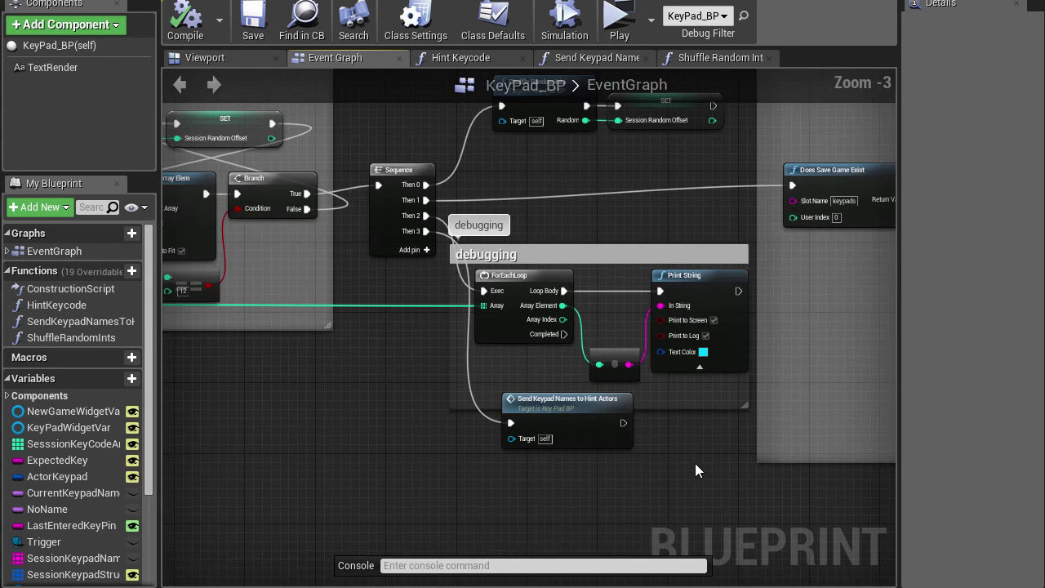
right_click_drag(694, 462, 634, 434)
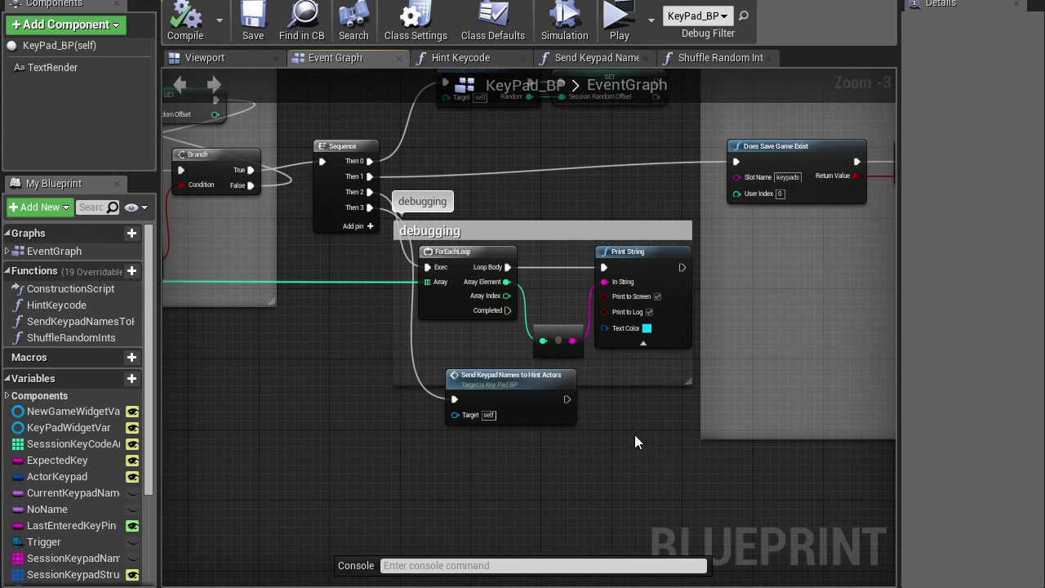
left_click(657, 297)
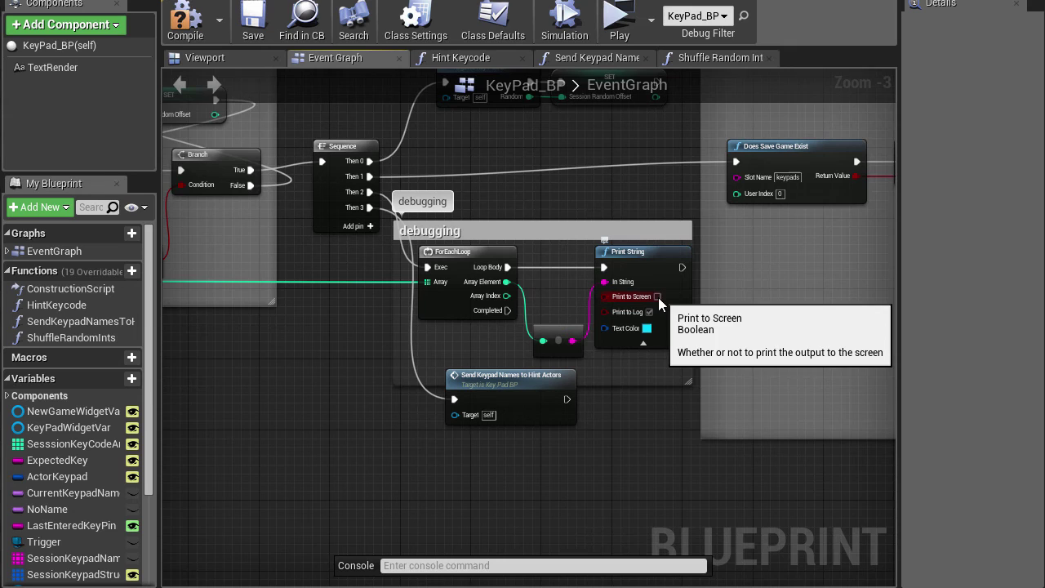
Step: Pan through the Init Once Only, SCRAMBLE, First Save and Save to slot "keypads" sections
right_click_drag(658, 297, 594, 289)
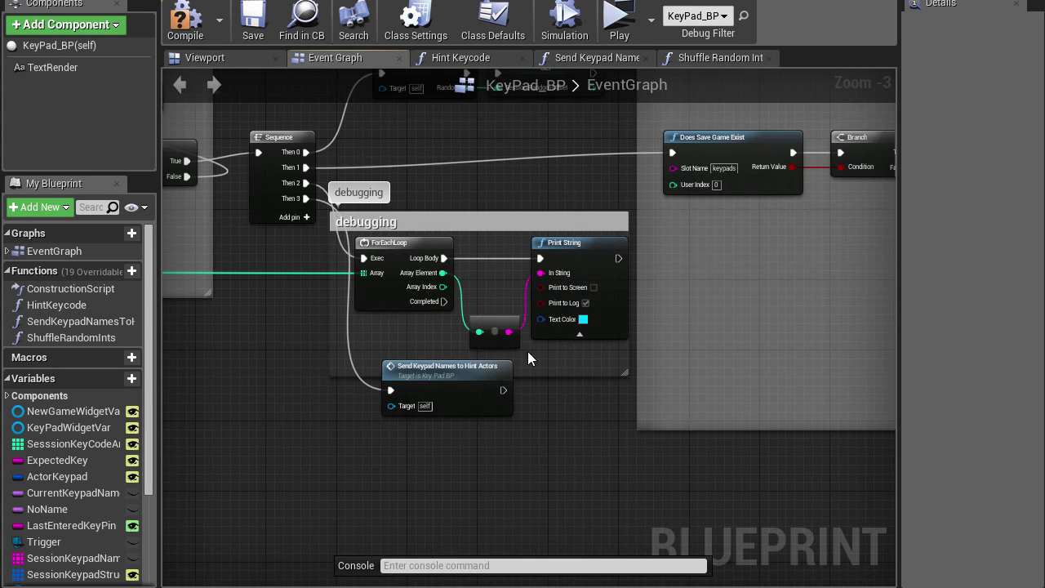
scroll(527, 351, "up", 1)
scroll(575, 467, "down", 3)
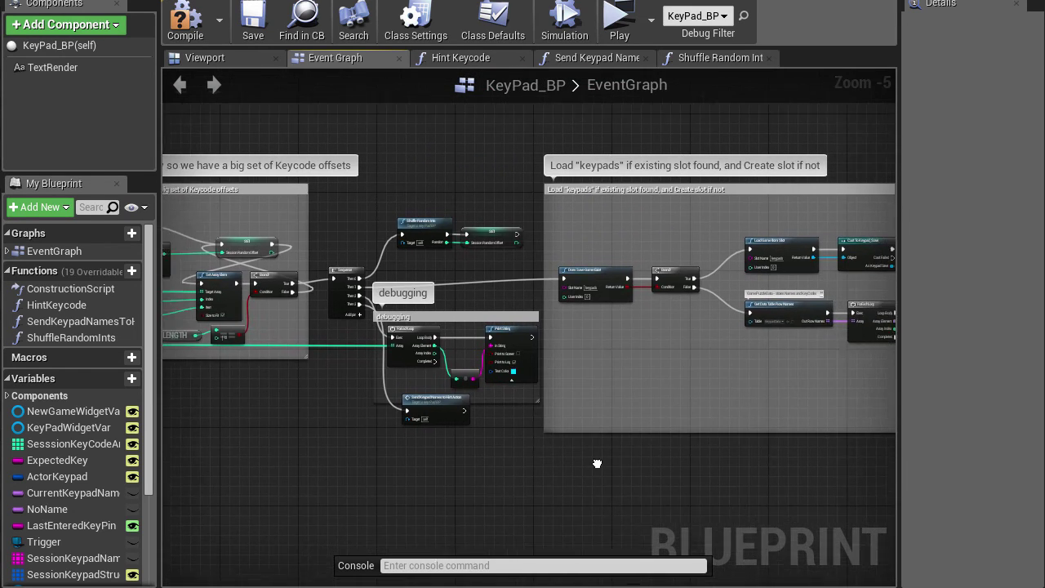
right_click_drag(597, 463, 372, 399)
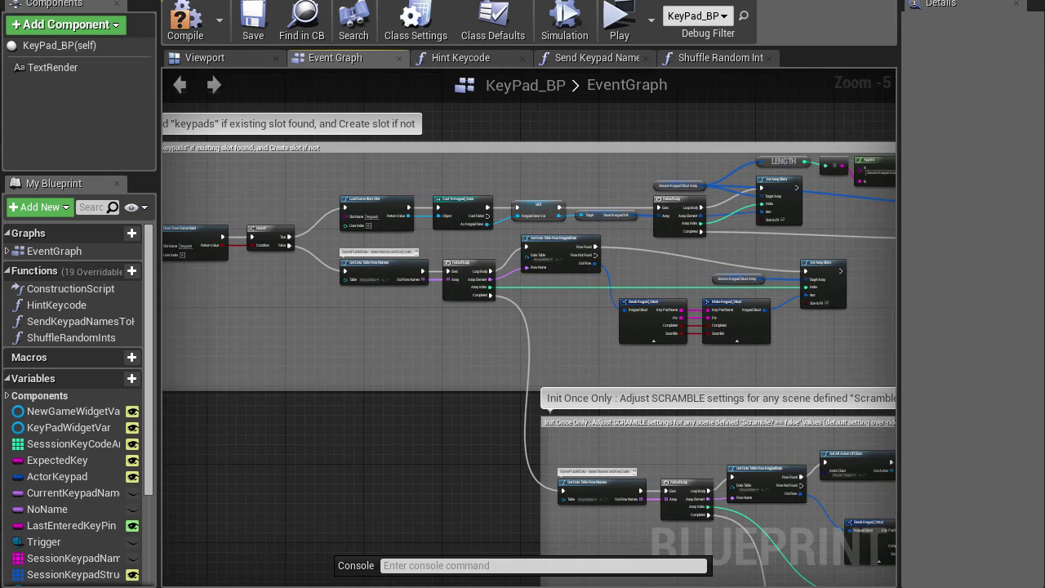
right_click_drag(655, 405, 227, 261)
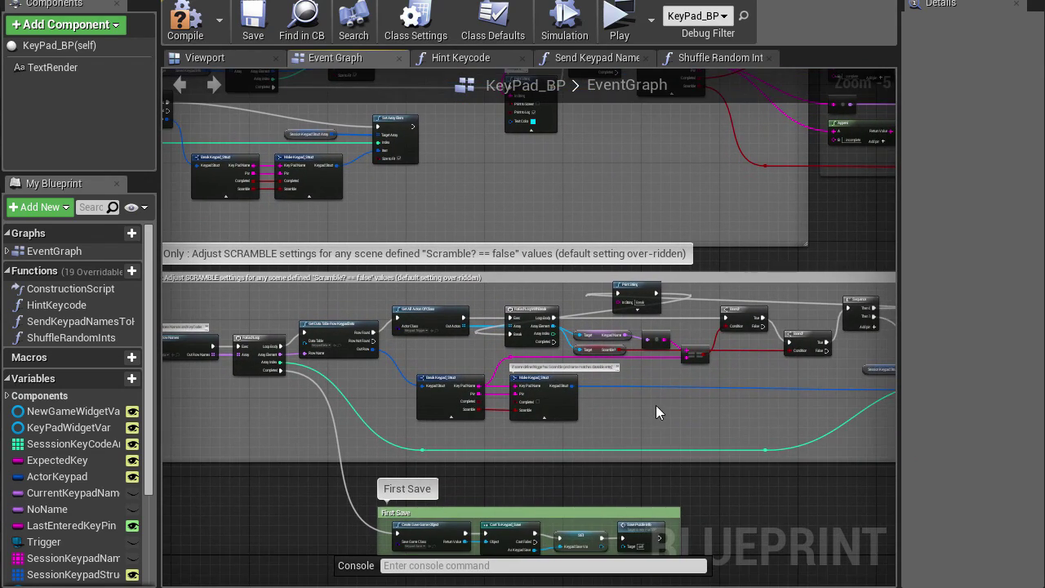
right_click_drag(655, 405, 682, 147)
scroll(523, 396, "down", 1)
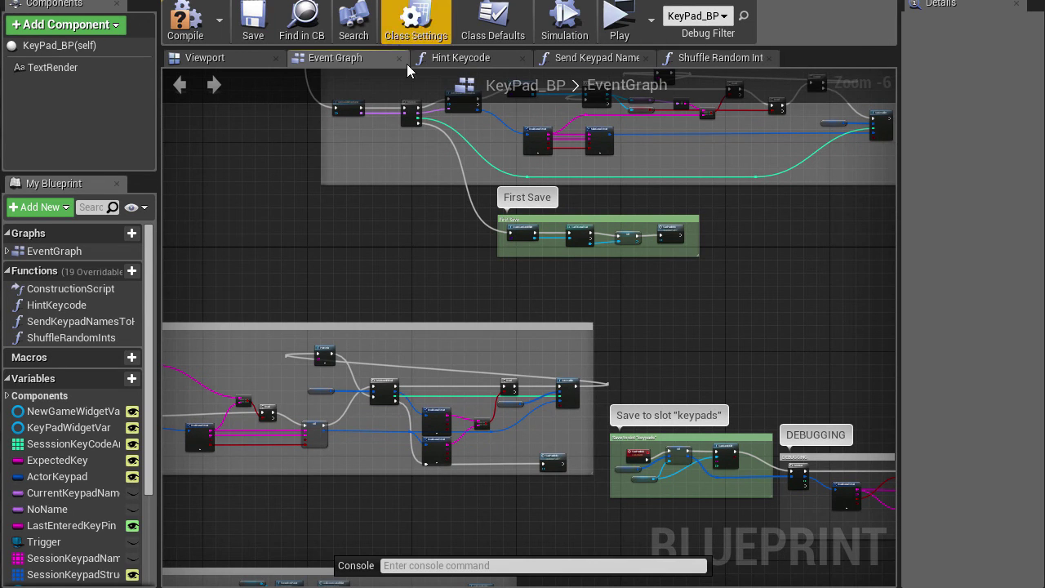
right_click_drag(367, 250, 495, 168)
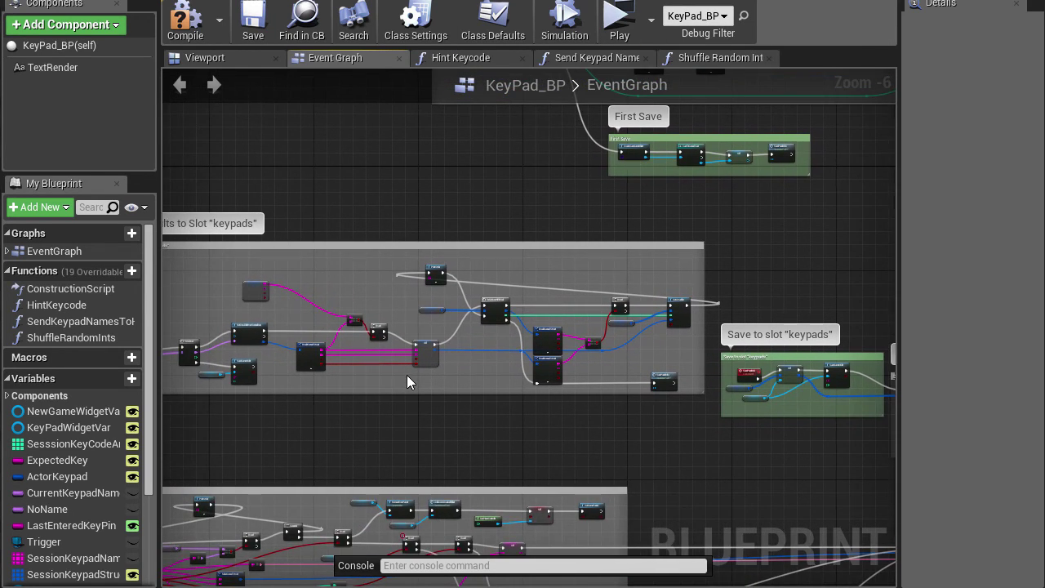
scroll(407, 375, "up", 2)
scroll(488, 433, "down", 2)
scroll(549, 453, "down", 6)
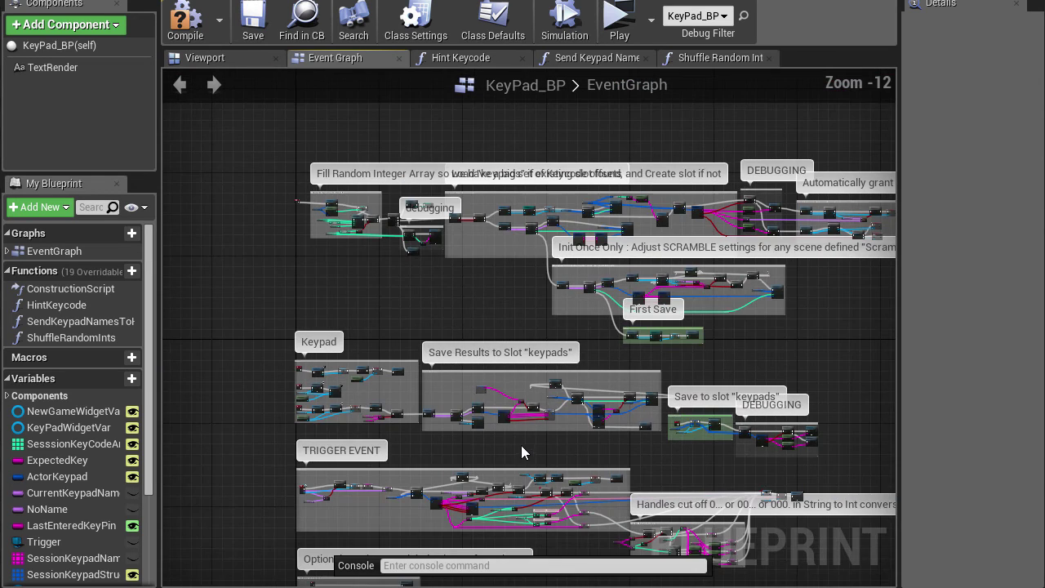
right_click_drag(432, 308, 400, 250)
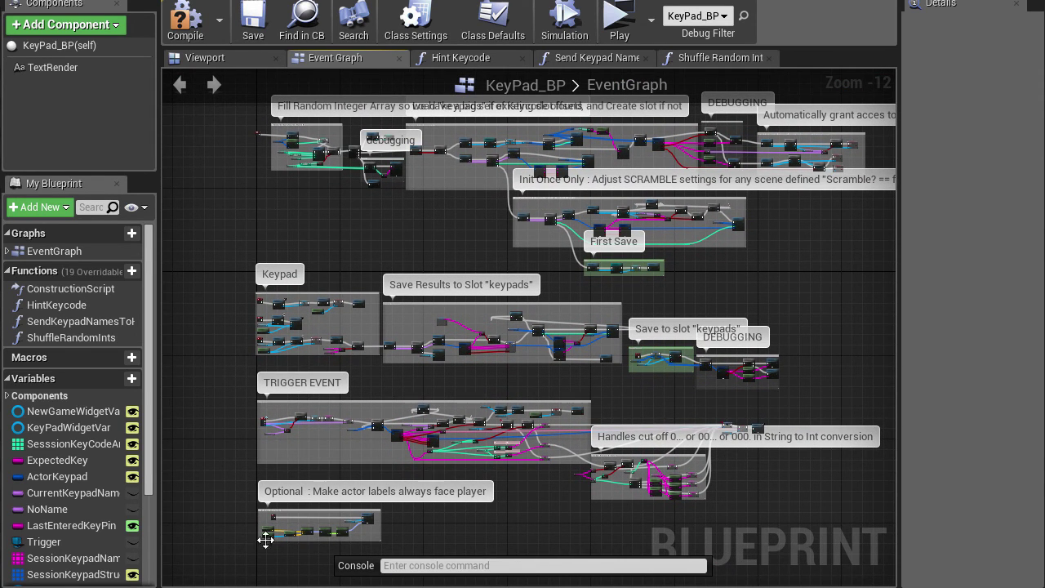
right_click_drag(248, 164, 284, 163)
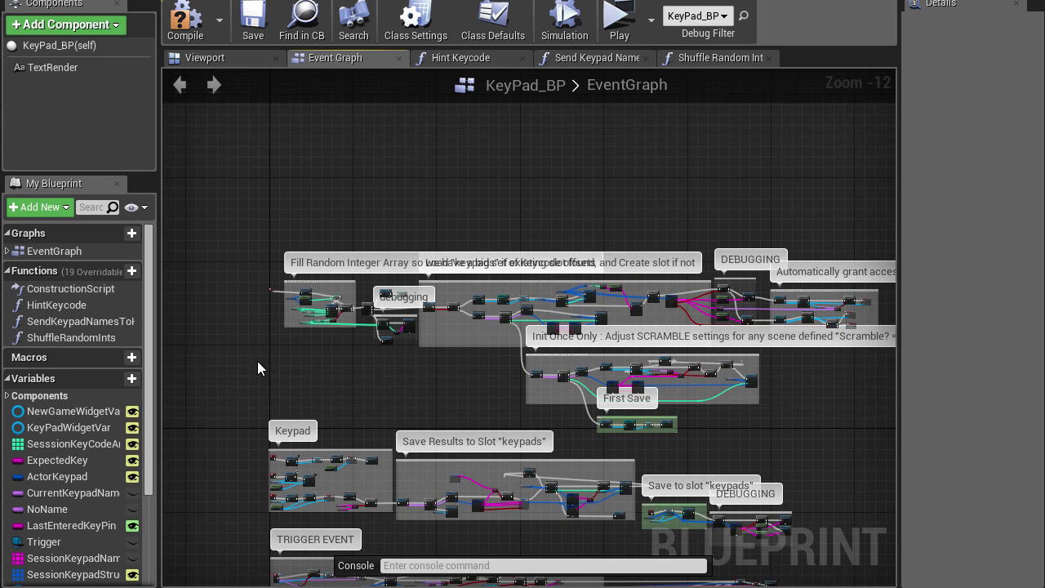
right_click_drag(257, 367, 234, 200)
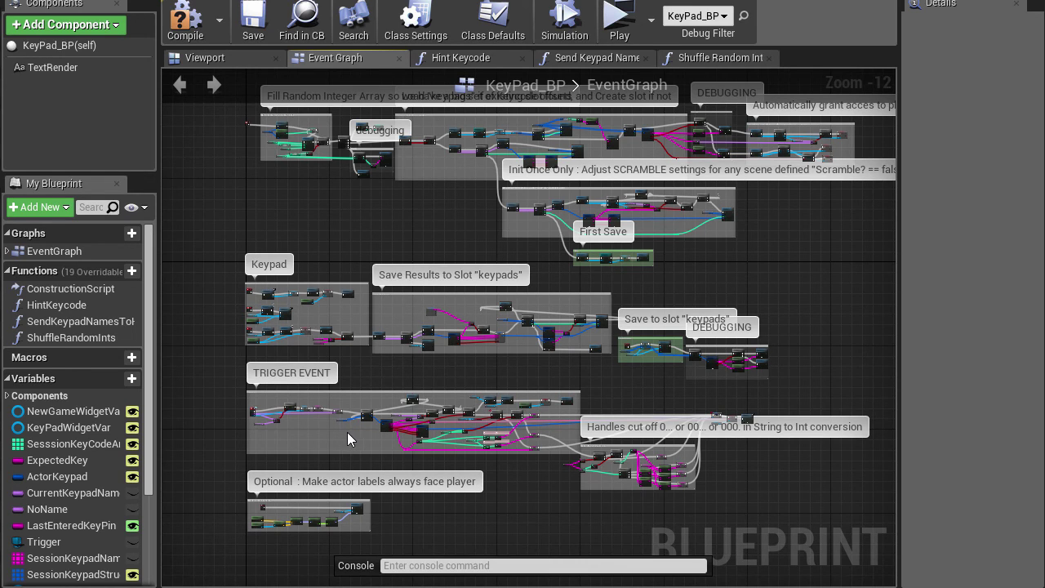
Step: Zoom into the Trigger Event loop nodes and their Print String node
scroll(347, 432, "up", 1)
scroll(498, 477, "up", 2)
scroll(498, 477, "up", 1)
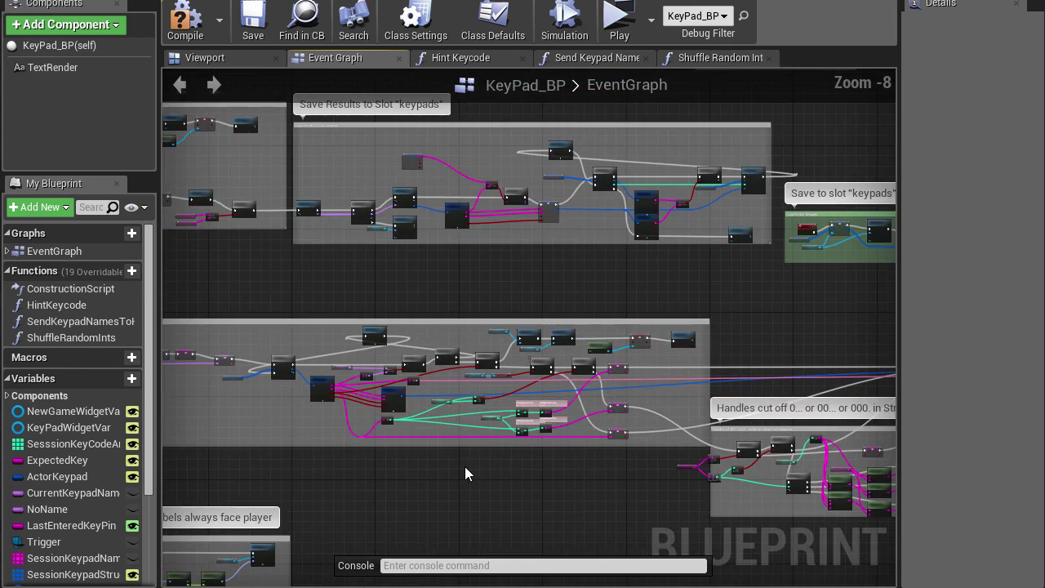
scroll(466, 473, "up", 2)
scroll(376, 439, "up", 2)
scroll(375, 439, "up", 1)
right_click_drag(375, 438, 554, 475)
scroll(554, 474, "down", 1)
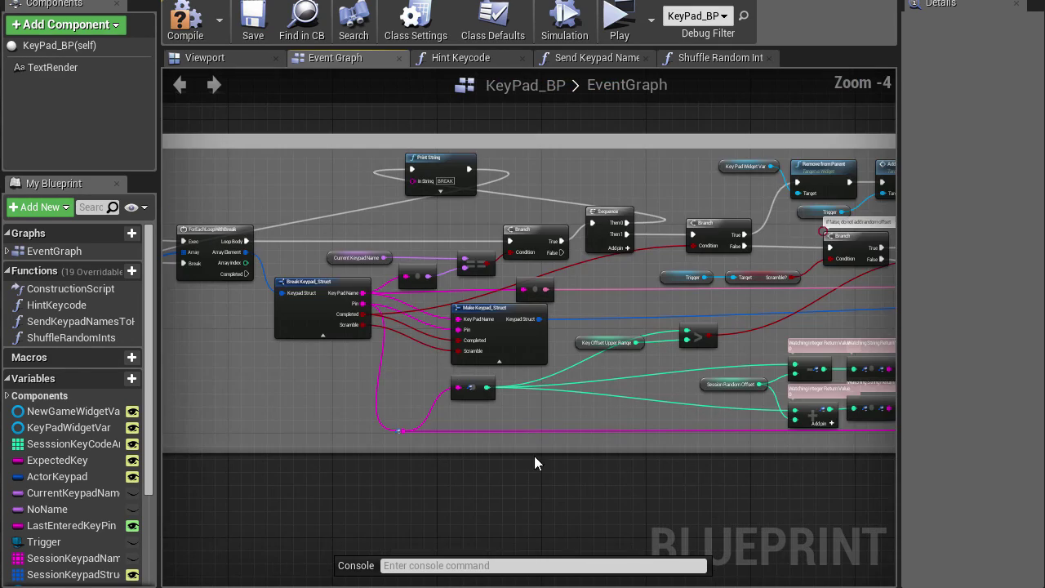
right_click_drag(420, 196, 530, 276)
scroll(515, 289, "up", 1)
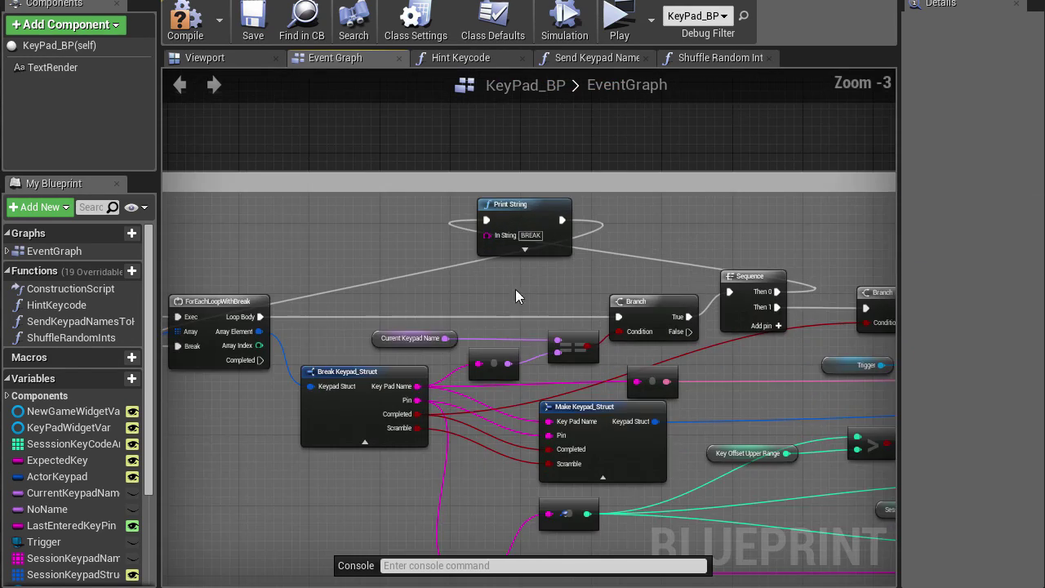
scroll(291, 245, "up", 1)
scroll(480, 318, "down", 2)
scroll(497, 421, "down", 1)
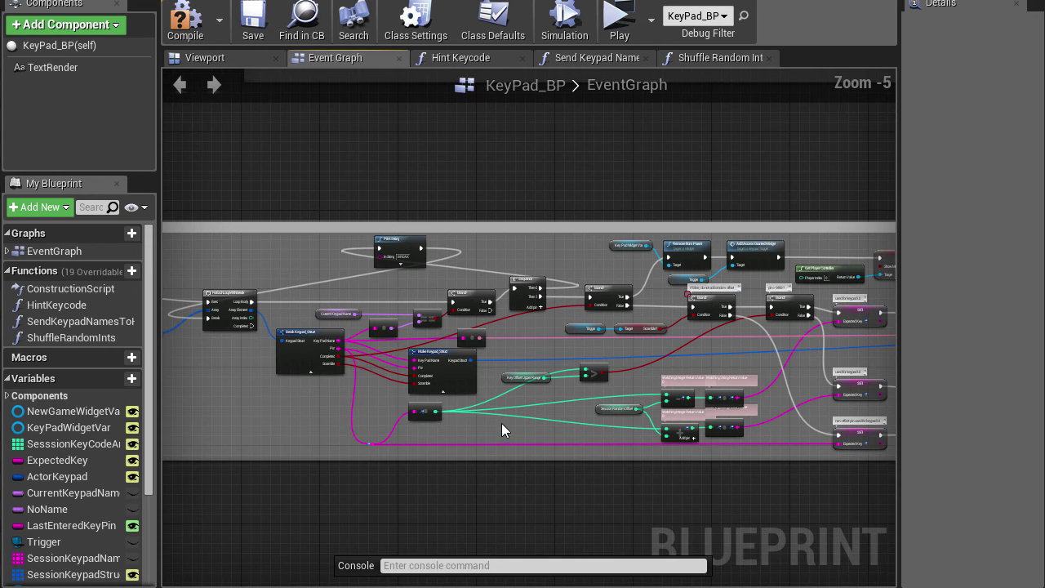
Step: Inspect the 'Handles cut off' group and SET ExpectedKey nodes, then bring up the HintKeycode graph
right_click_drag(571, 433, 438, 422)
scroll(536, 461, "down", 1)
right_click_drag(536, 461, 314, 355)
scroll(604, 428, "up", 3)
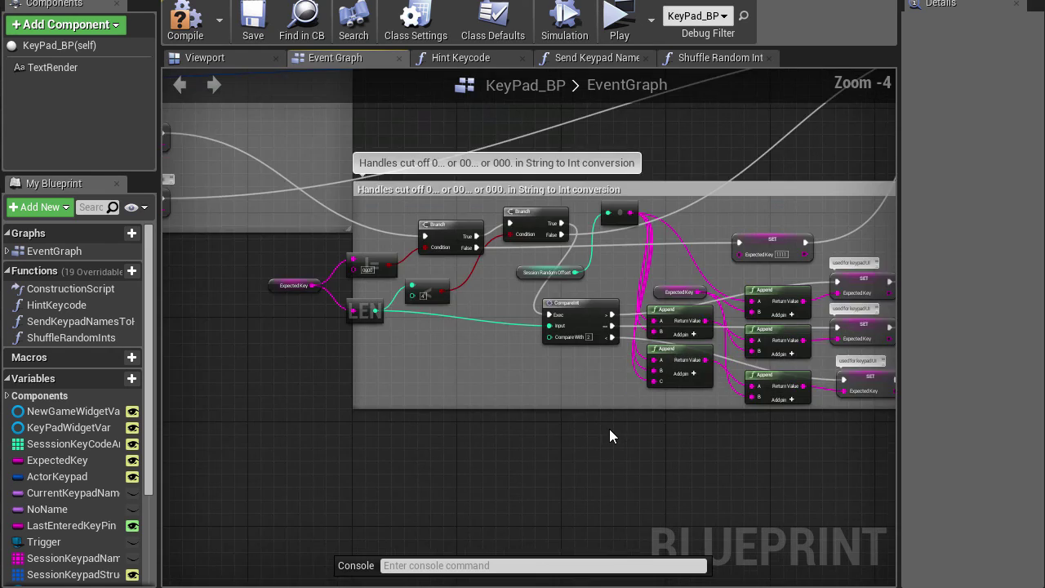
right_click_drag(432, 345, 651, 420)
scroll(424, 362, "down", 1)
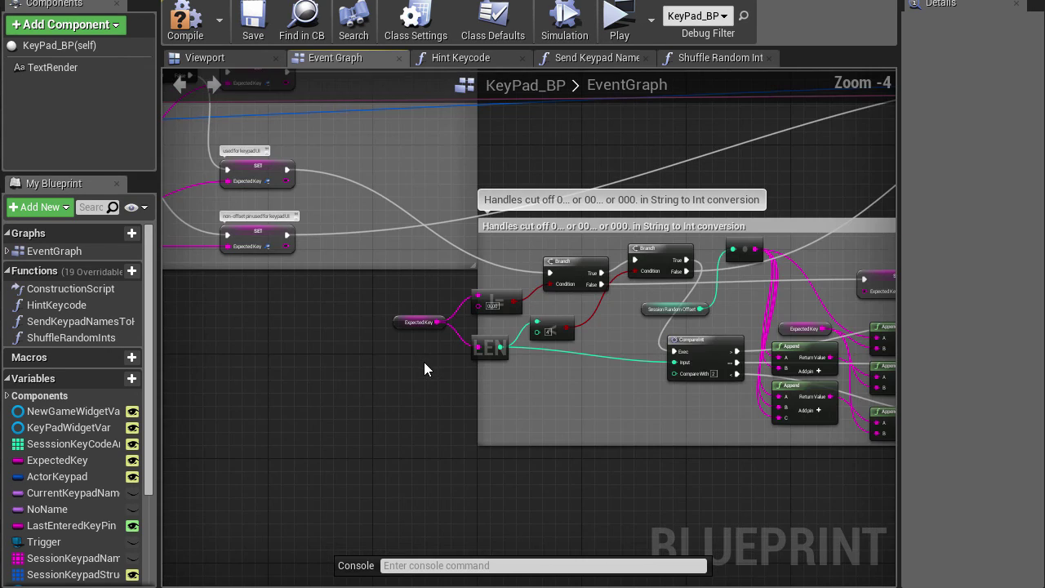
right_click_drag(423, 362, 521, 347)
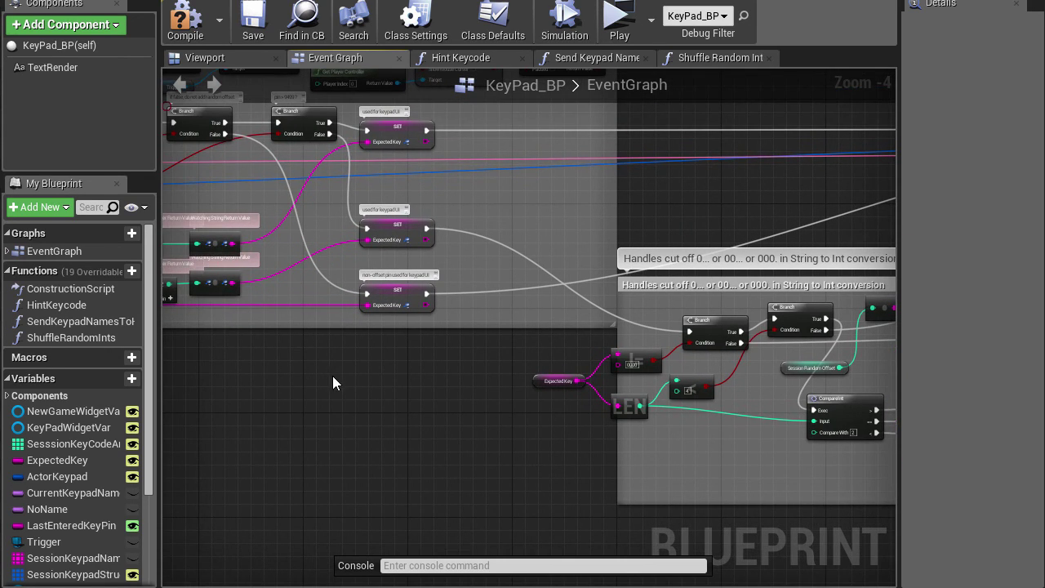
scroll(332, 376, "down", 1)
right_click_drag(332, 376, 417, 417)
key("ctrl+Tab")
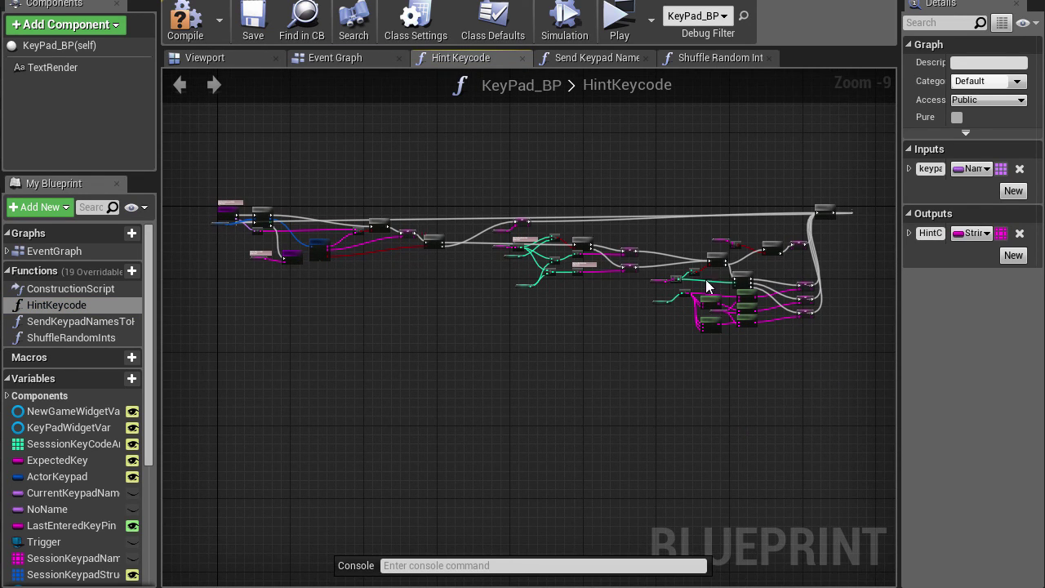
Step: Review KeyPad_BP's SendKeypadNamesToHintActors, ShuffleRandomInts and HintKeycode function graphs
double_click(77, 321)
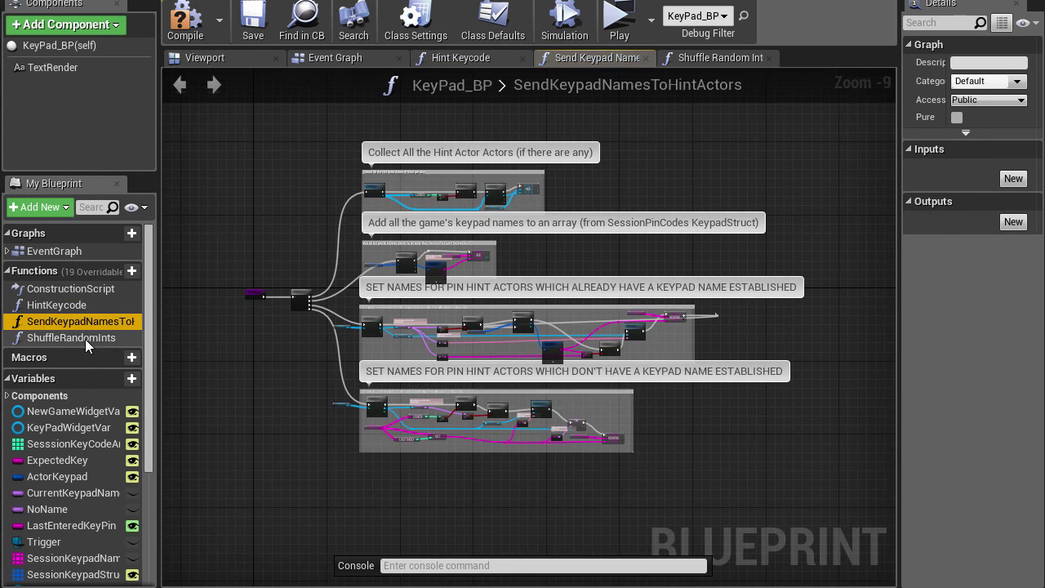
double_click(73, 338)
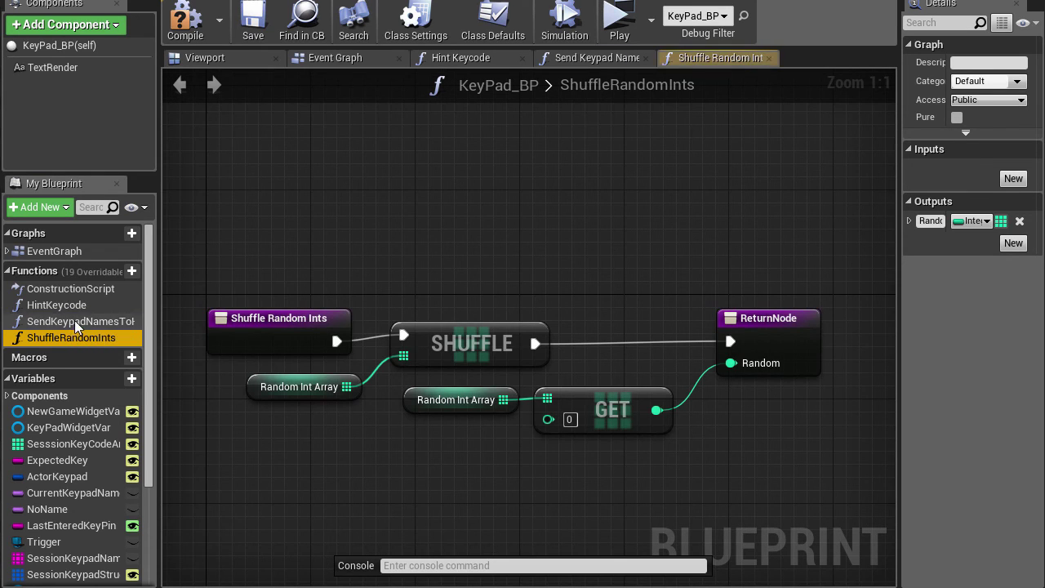
double_click(77, 306)
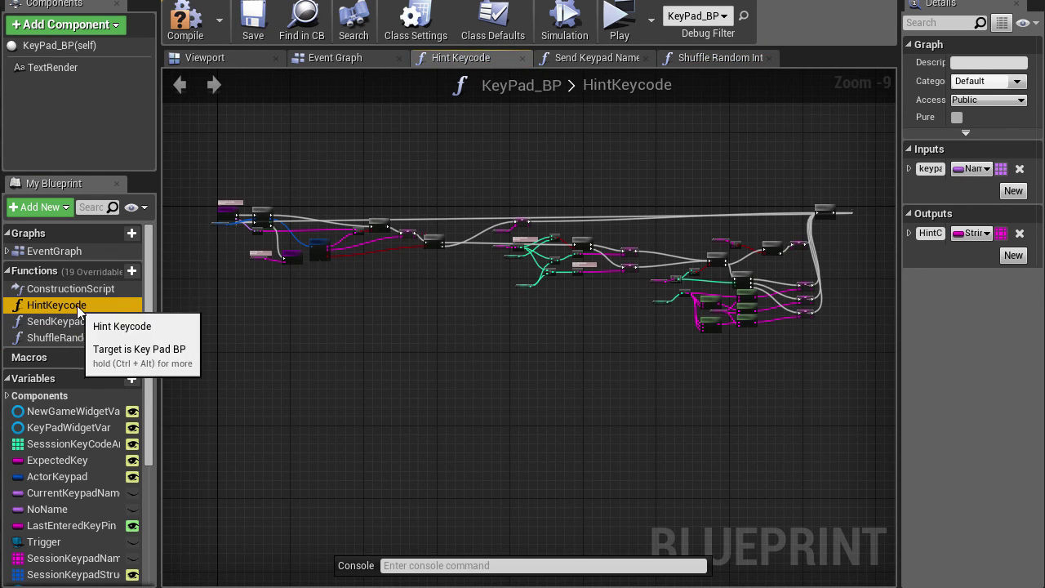
Step: Look over the KeyCodeHint_BP event graph, then the Keypad_Widget event graph's button groups
left_click(219, 2)
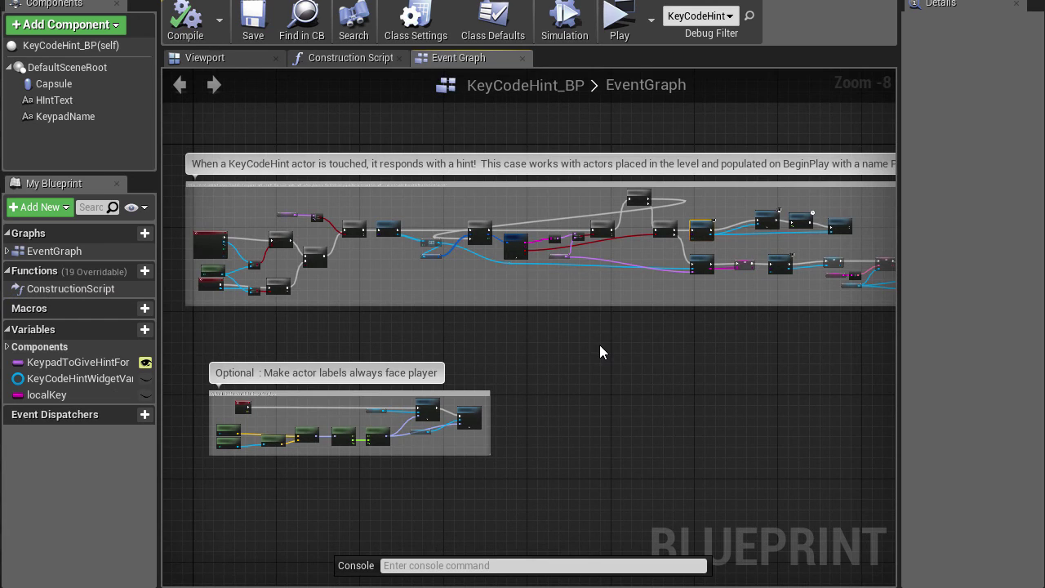
key("alt+Tab")
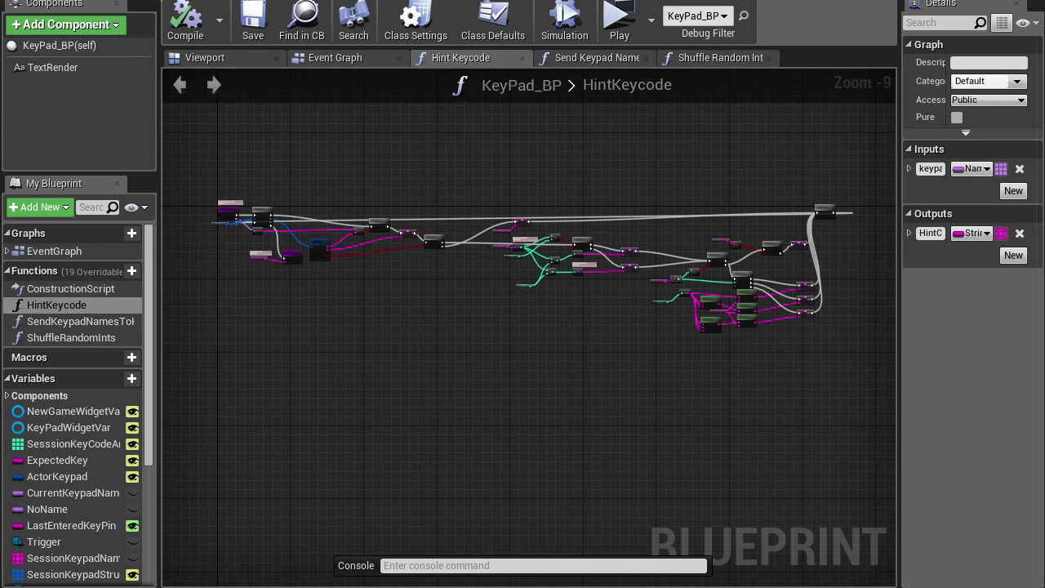
key("alt+Tab")
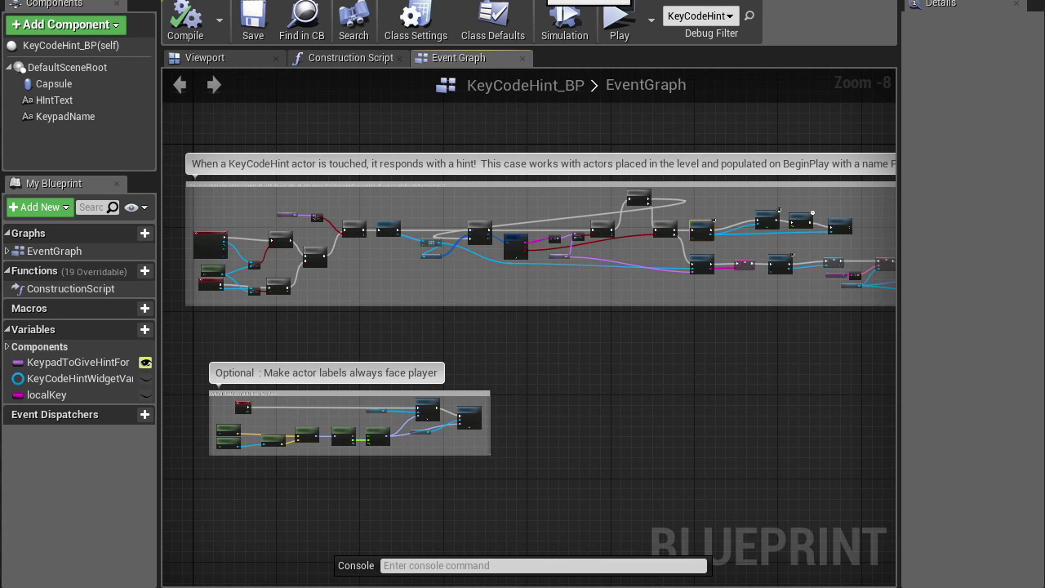
left_click(493, 2)
mouse_move(662, 390)
right_mouse_down()
mouse_move(660, 365)
mouse_move(647, 378)
right_mouse_up()
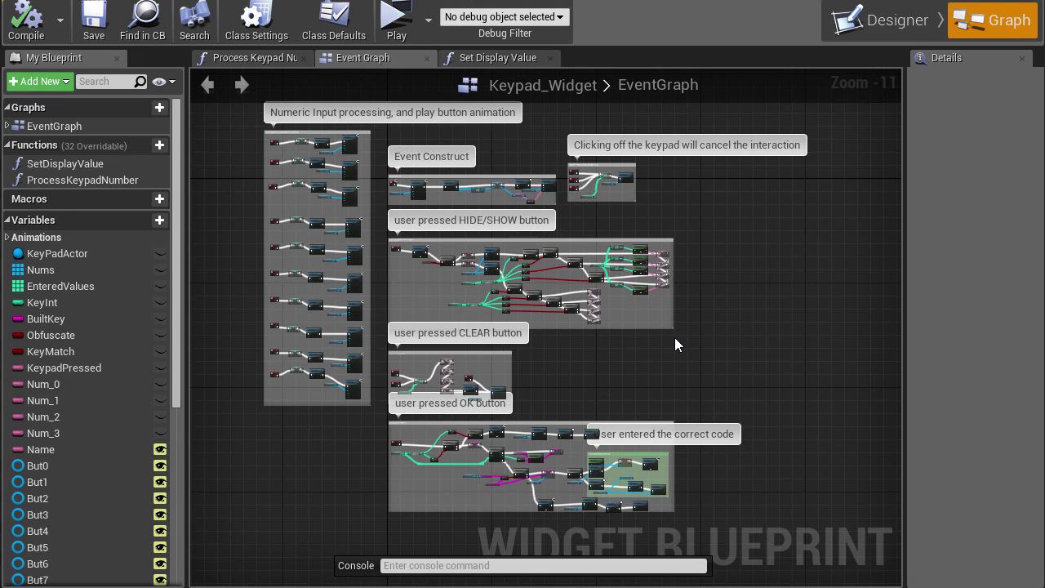
Step: Zoom in on the 'user entered the correct code' group, then pan back to the upper comment groups
scroll(674, 337, "up", 1)
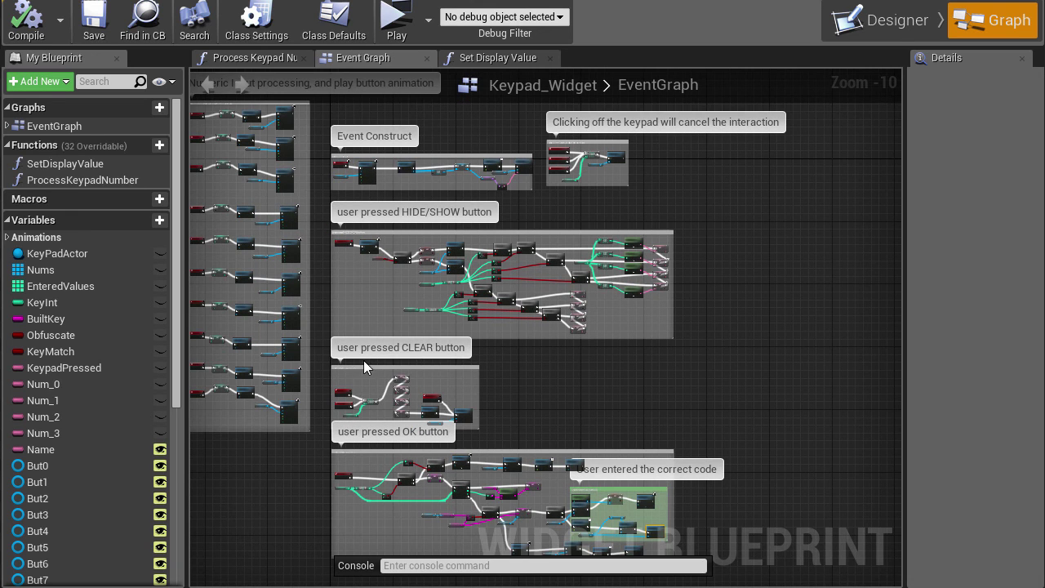
scroll(509, 494, "up", 1)
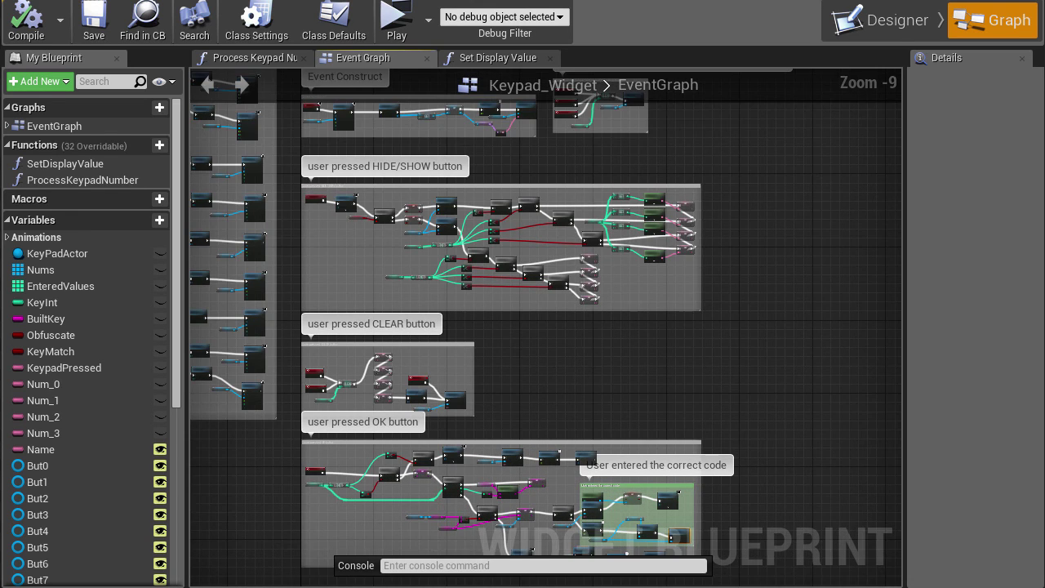
right_click_drag(510, 494, 513, 420)
scroll(666, 464, "up", 3)
scroll(665, 462, "up", 2)
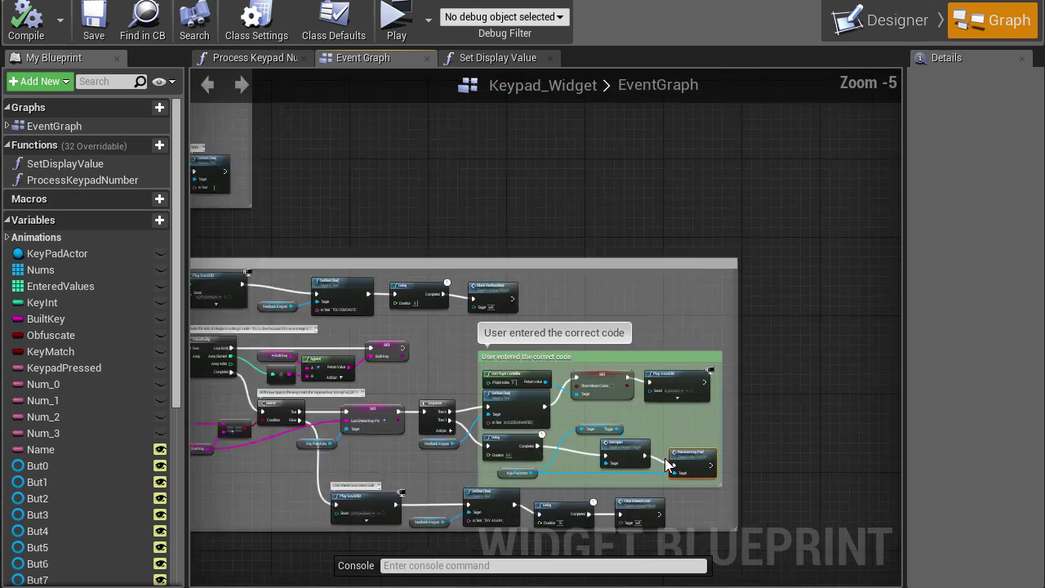
scroll(506, 436, "down", 6)
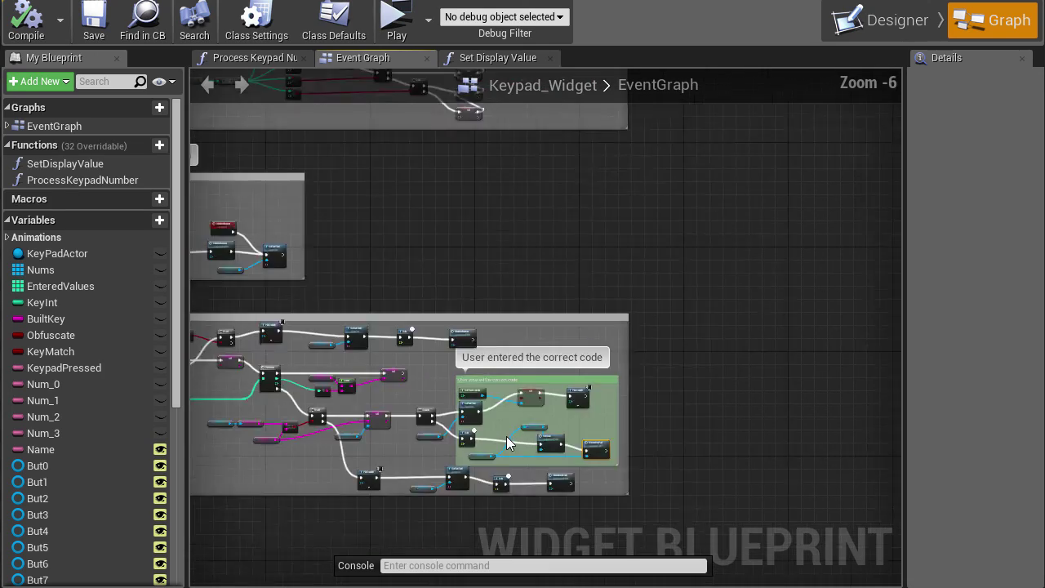
right_click_drag(515, 343, 667, 446)
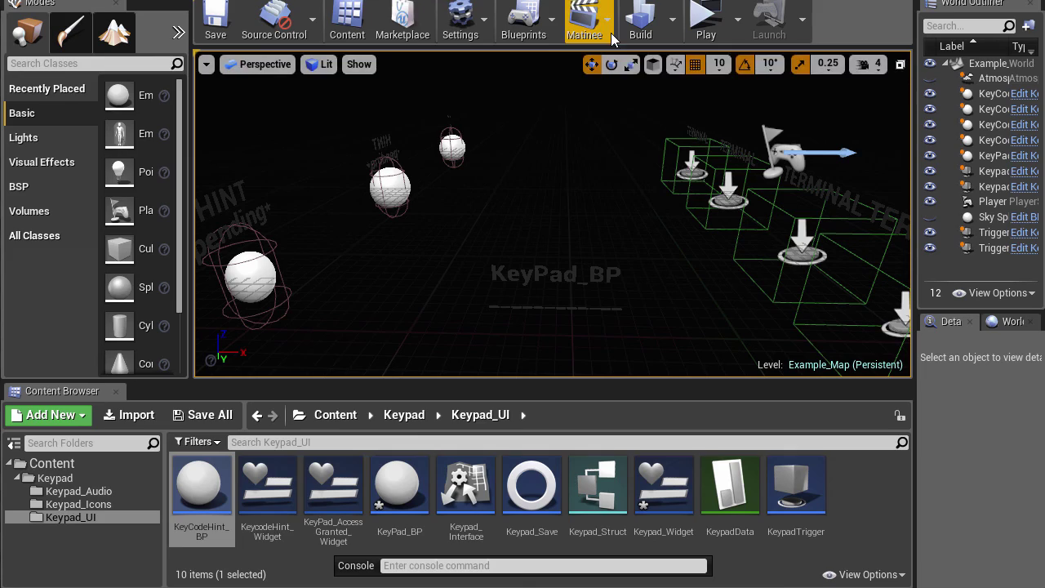
Step: Open KeyPad_BP from the Blueprints toolbar list to show its EventGraph with the TRIGGER EVENT group
left_click(549, 36)
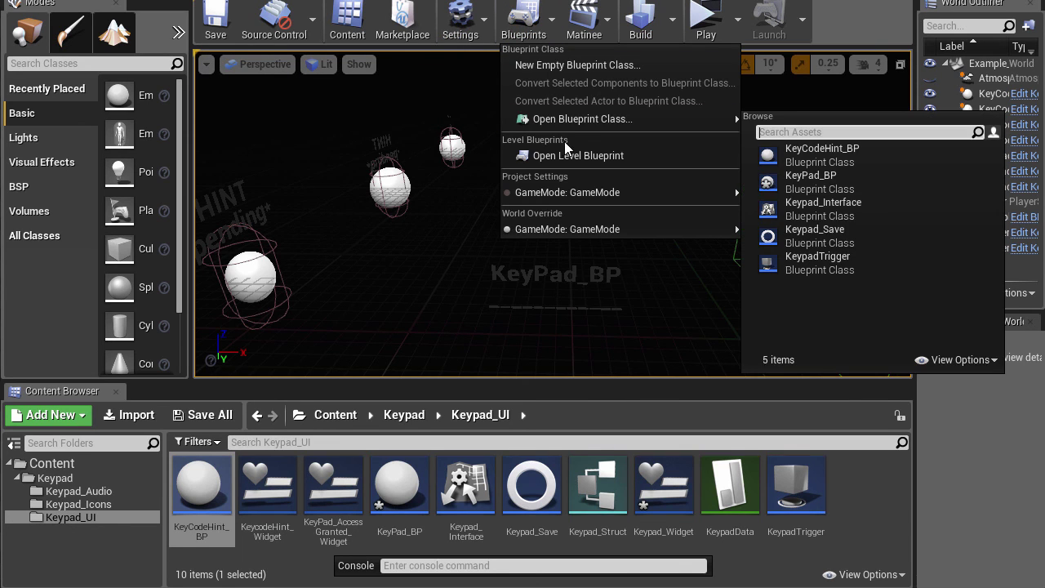
left_click(571, 154)
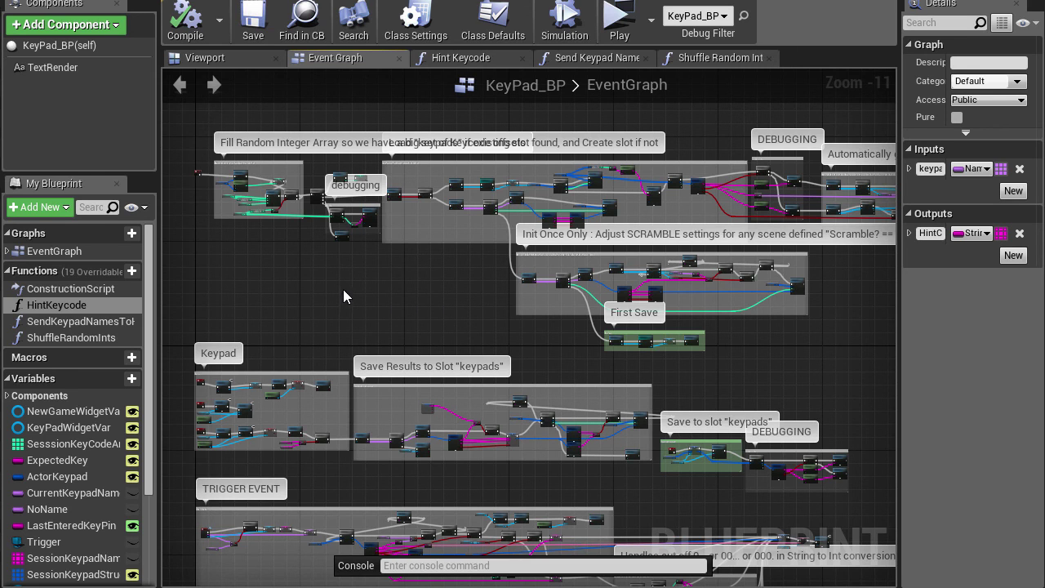
scroll(301, 282, "up", 1)
scroll(303, 286, "down", 2)
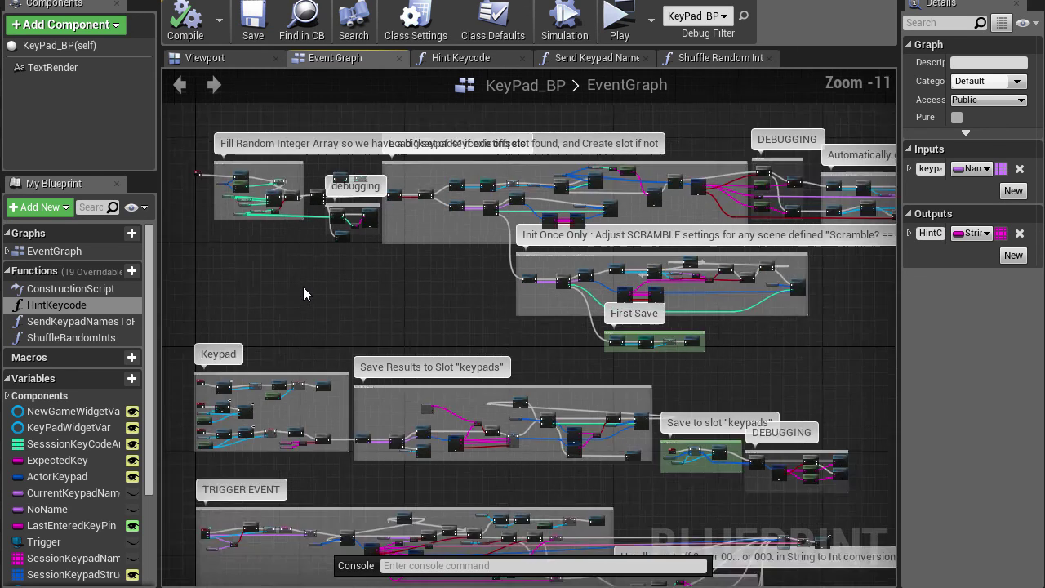
right_click_drag(312, 290, 285, 248)
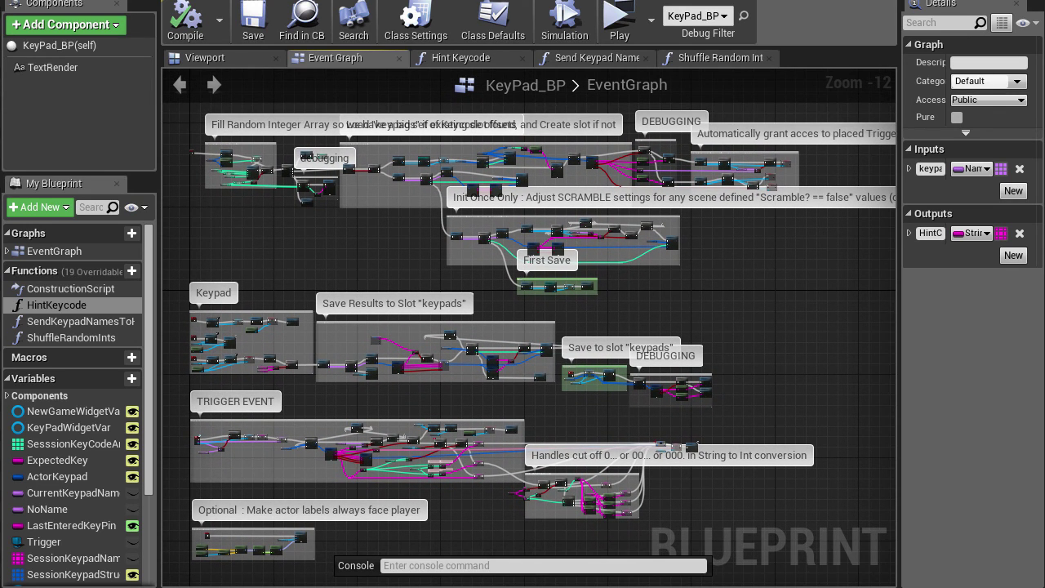